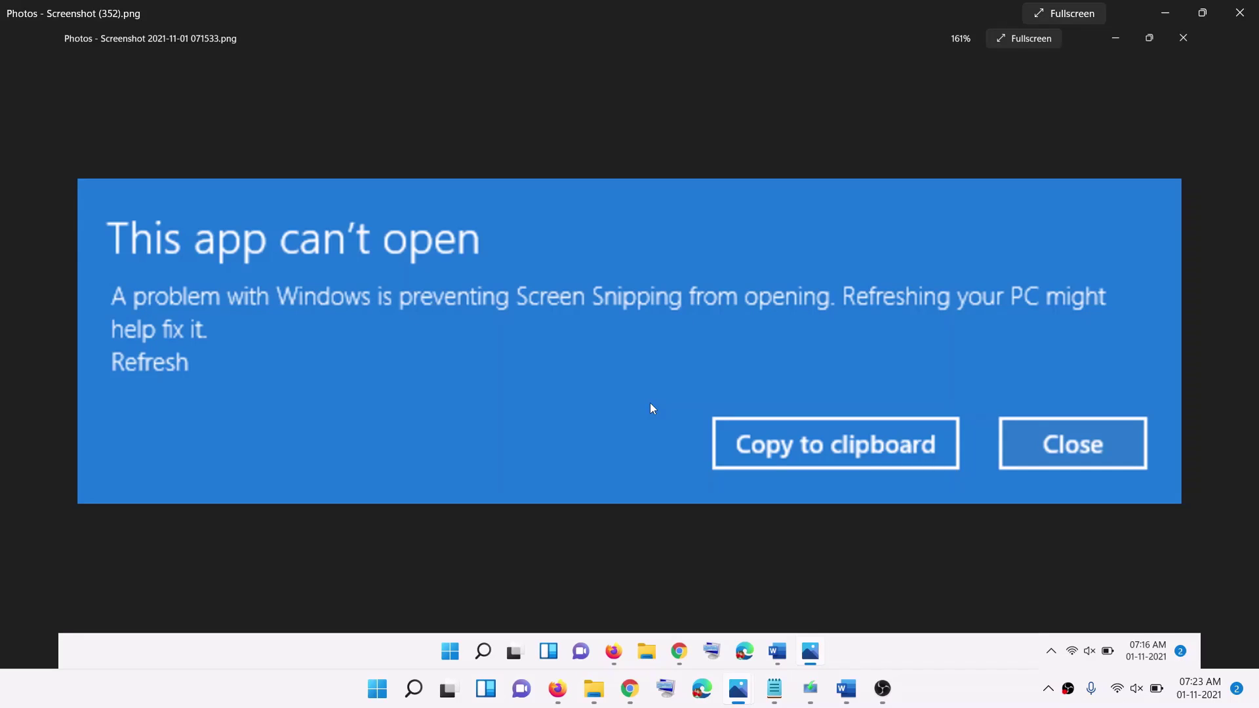
- Launch Snipping Tool from Start search and return to the Screen Snipping error screenshot in Photos
click(379, 689)
text(sni)
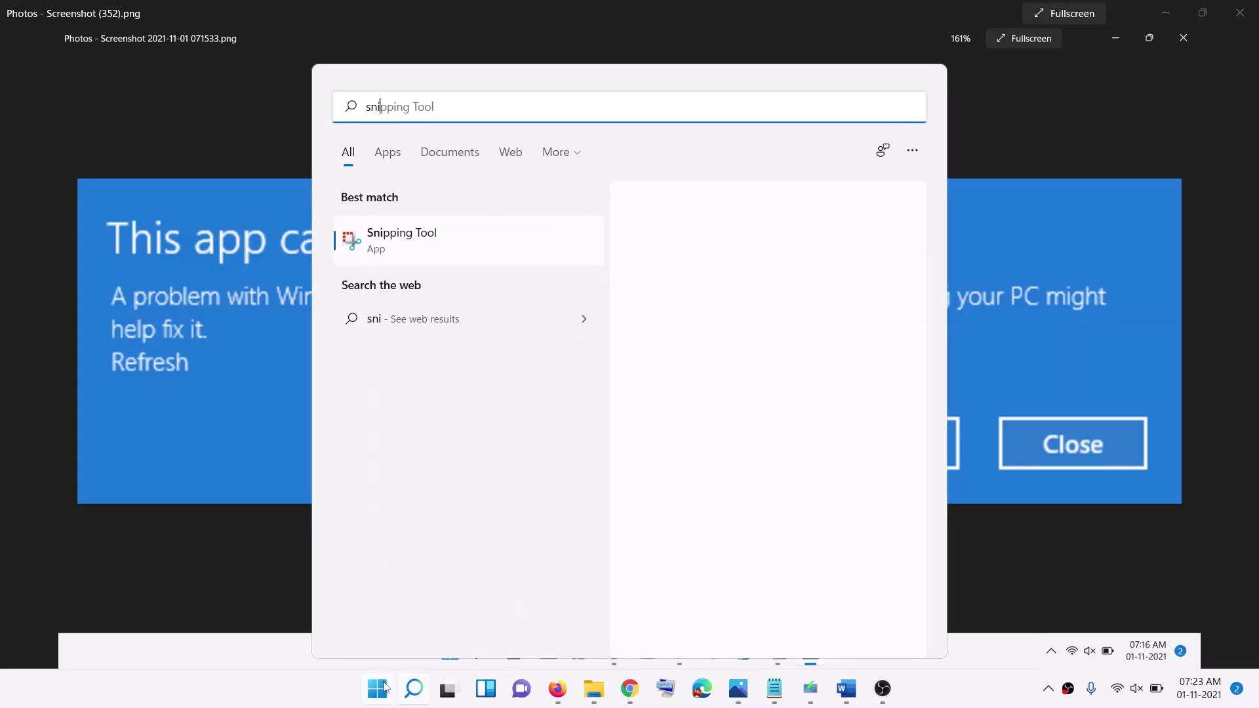
key(Return)
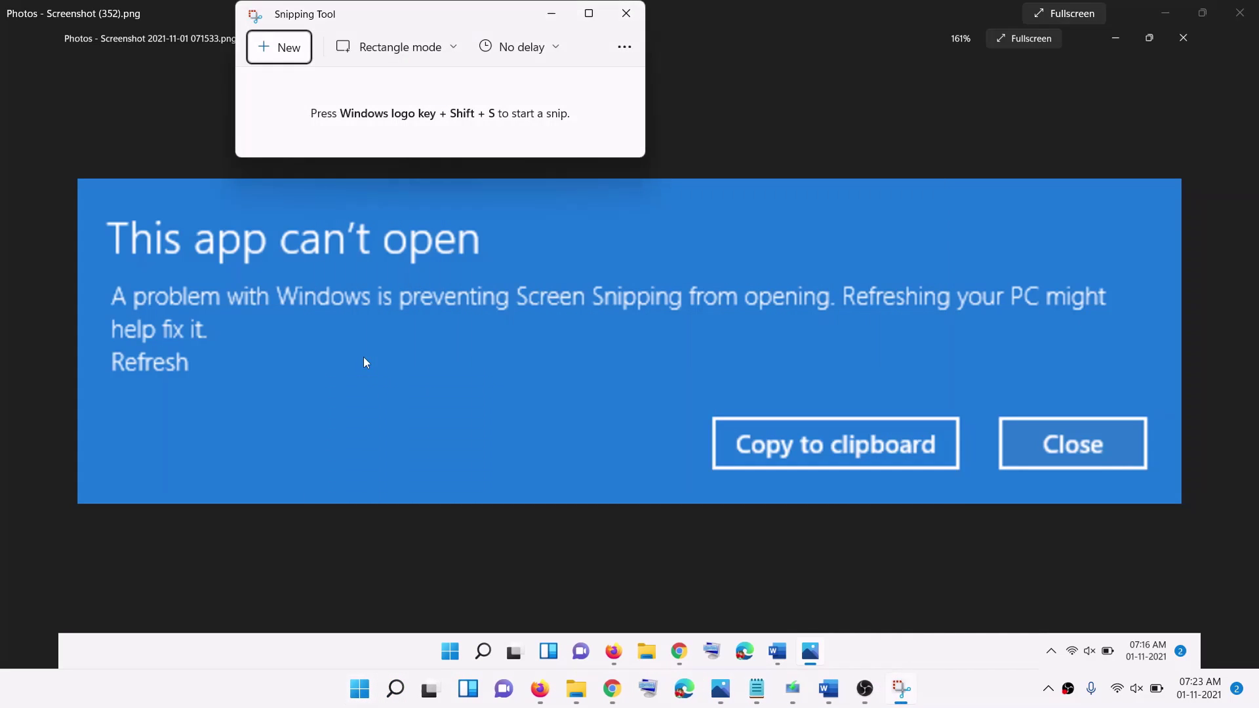
click(365, 362)
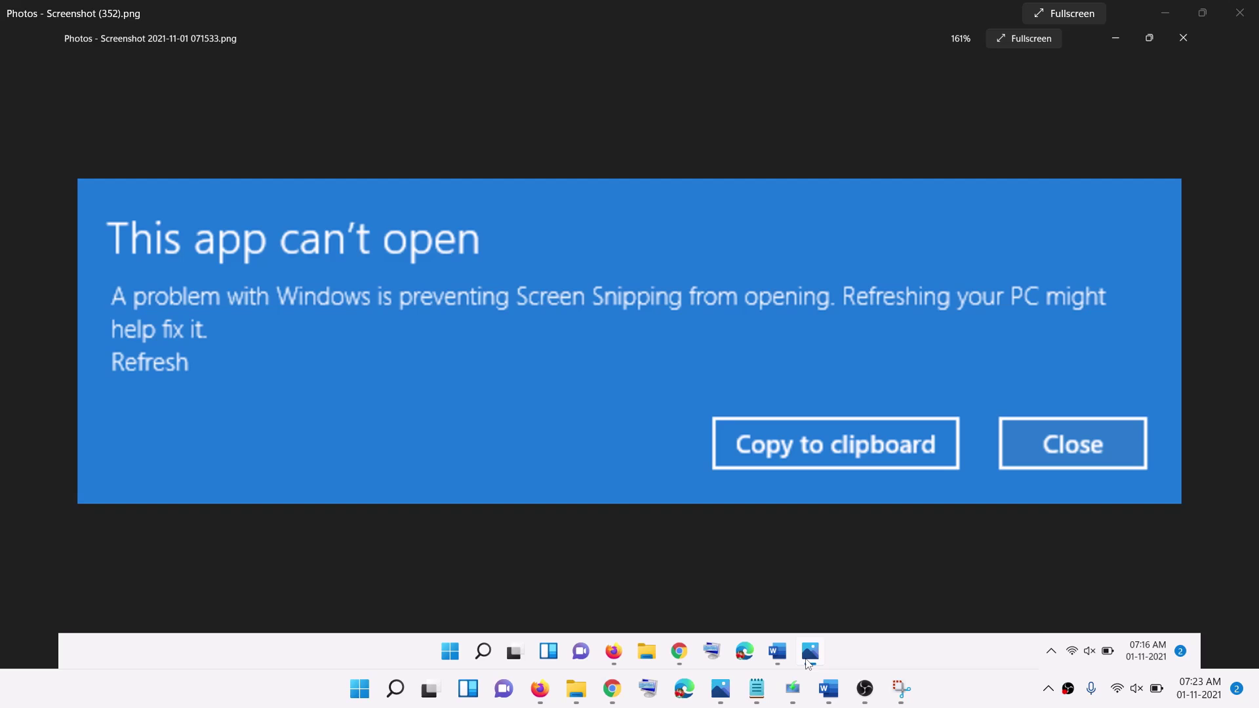
- Bring up the Word notes and select the Windows 11 download link
click(828, 688)
drag(562, 352, 110, 260)
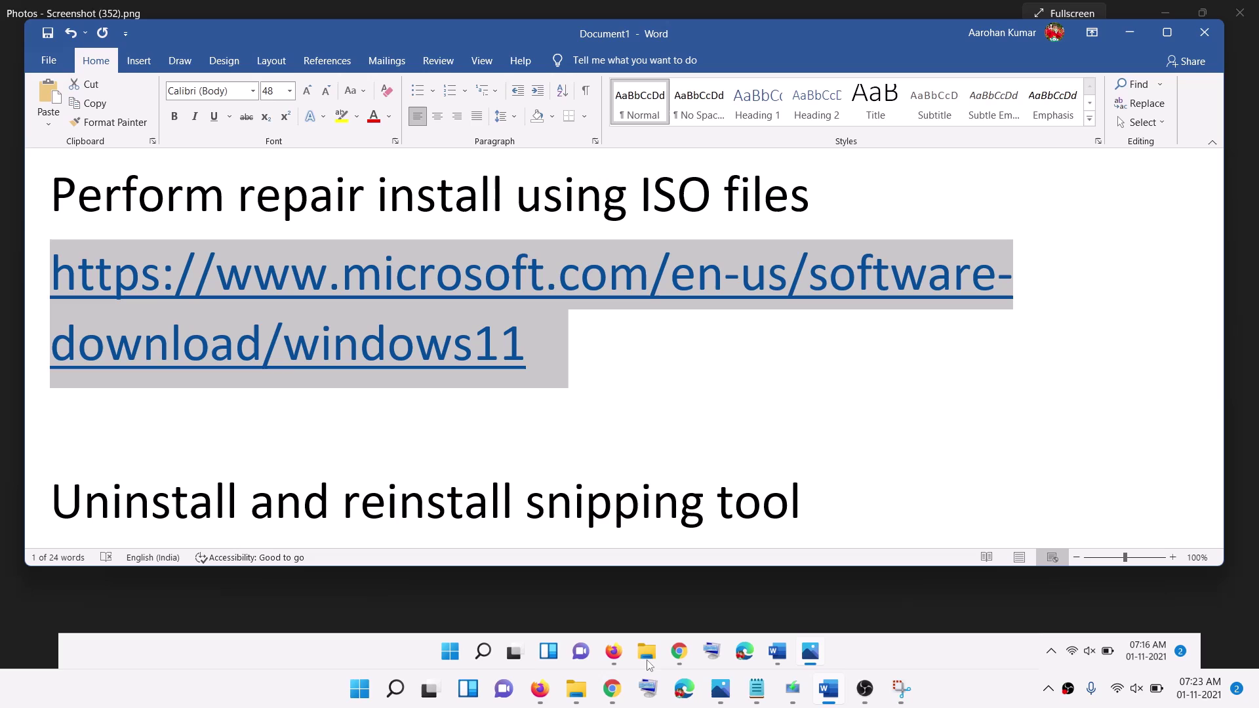
- Show Chrome's Windows 11 download page and highlight the media creation tool mention
click(613, 689)
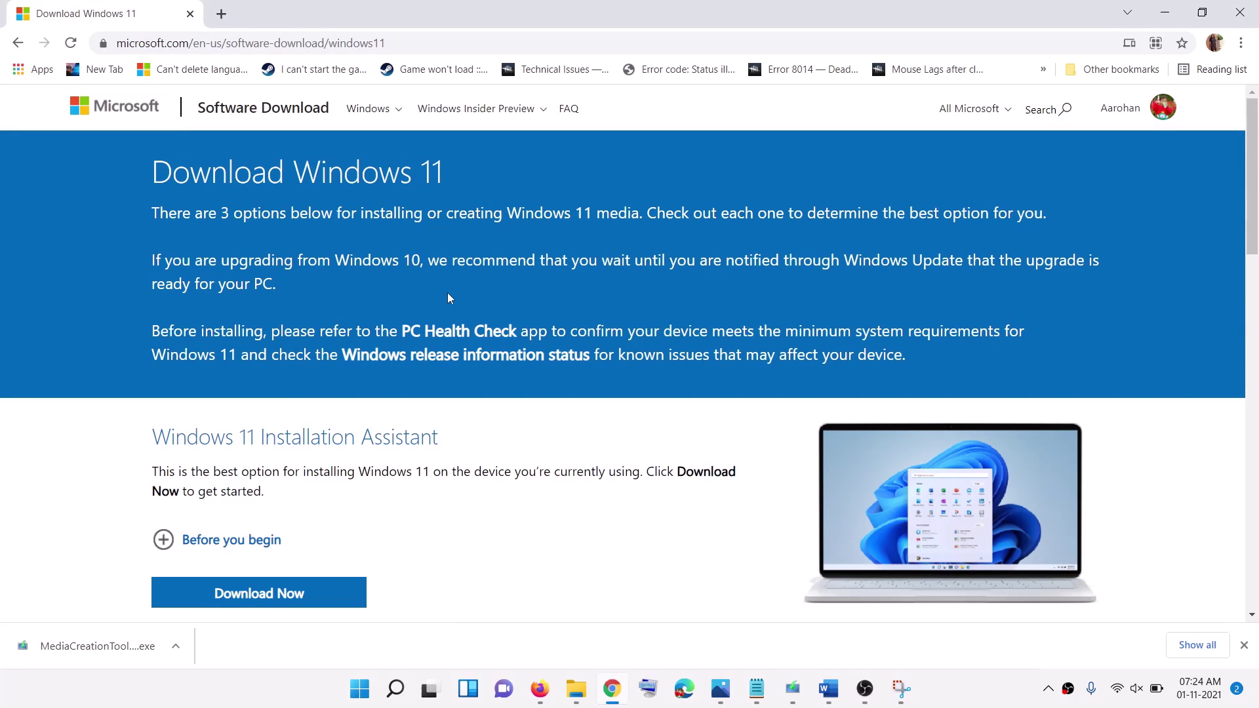
scroll(448, 299, down, 2)
scroll(448, 299, down, 2)
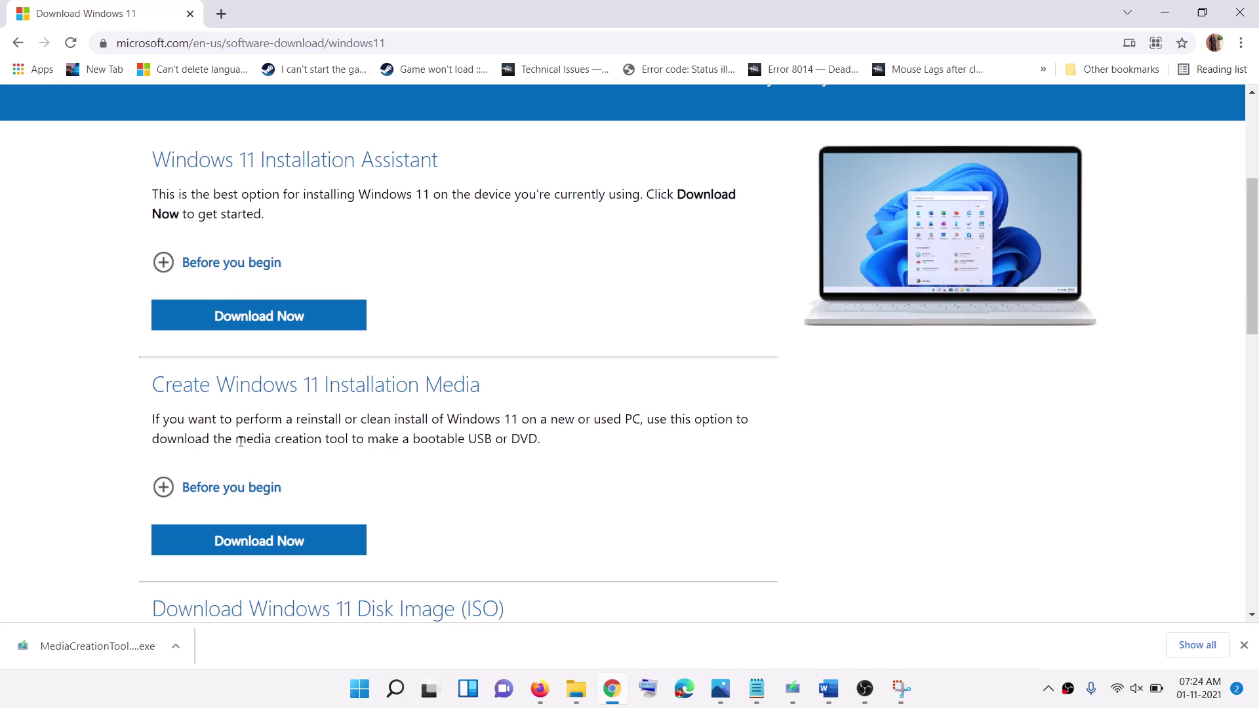
drag(238, 441, 370, 441)
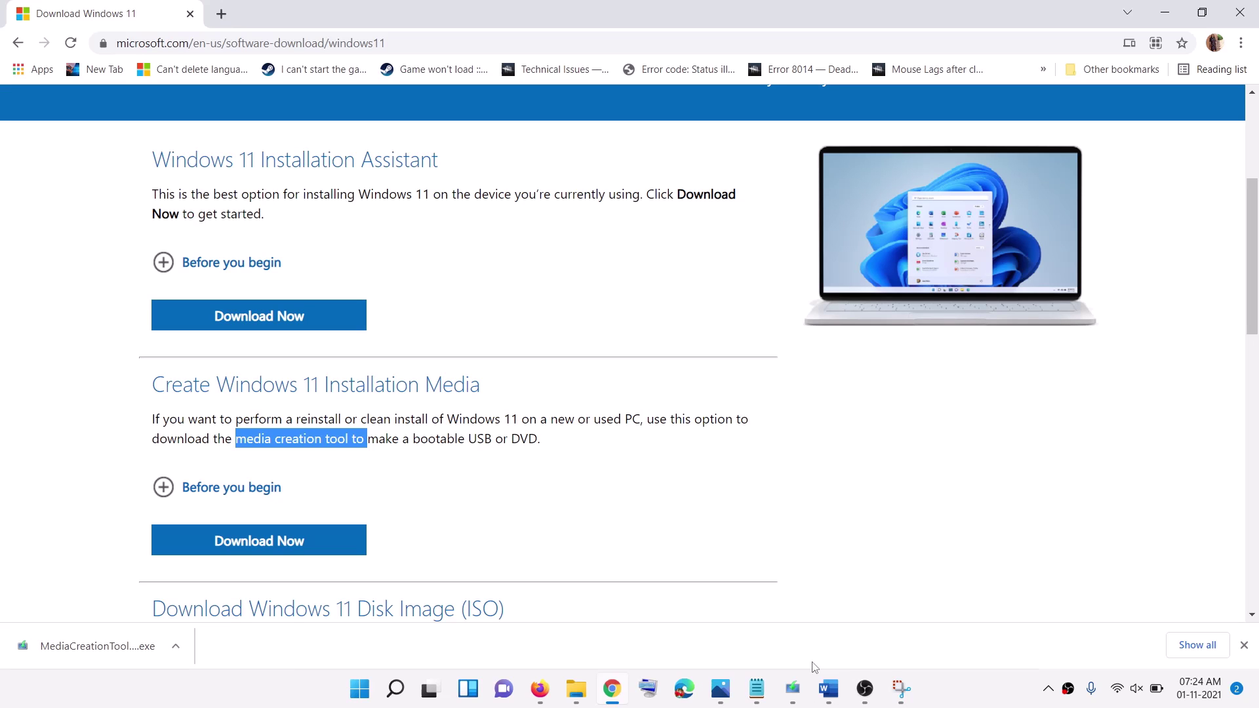
- Accept the Windows 11 Setup license terms and keep the recommended language and edition
click(794, 689)
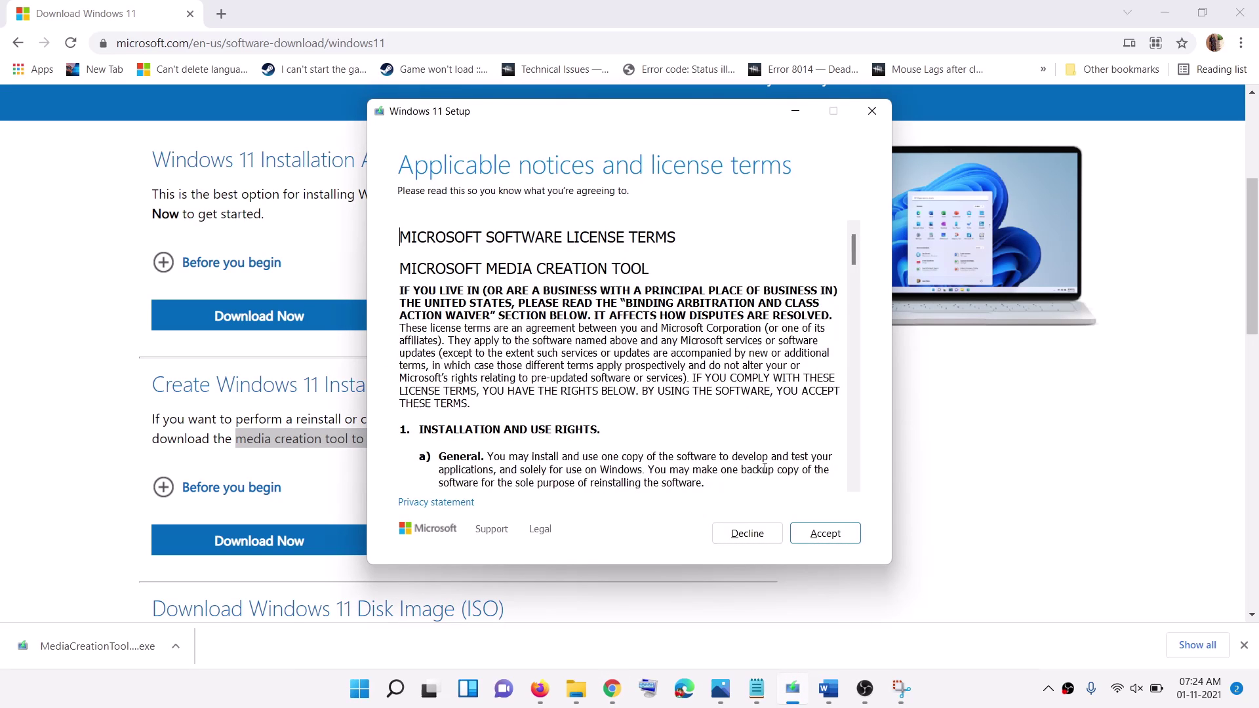
click(813, 532)
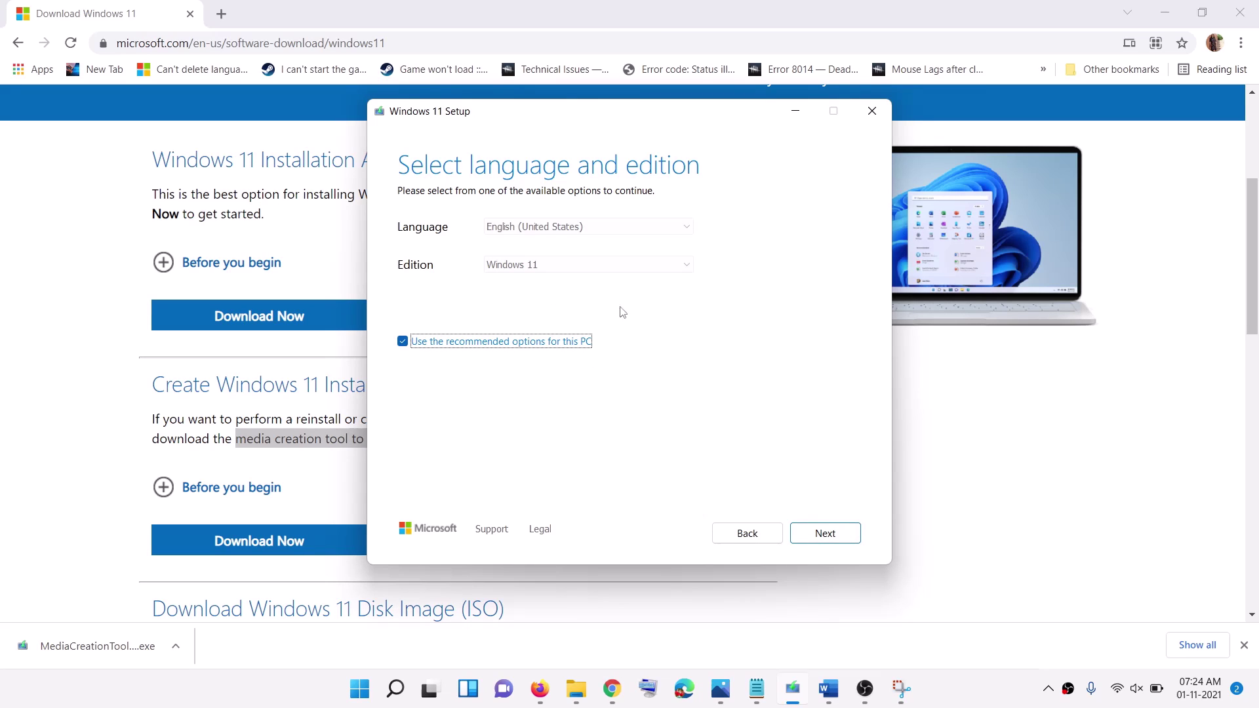
click(853, 540)
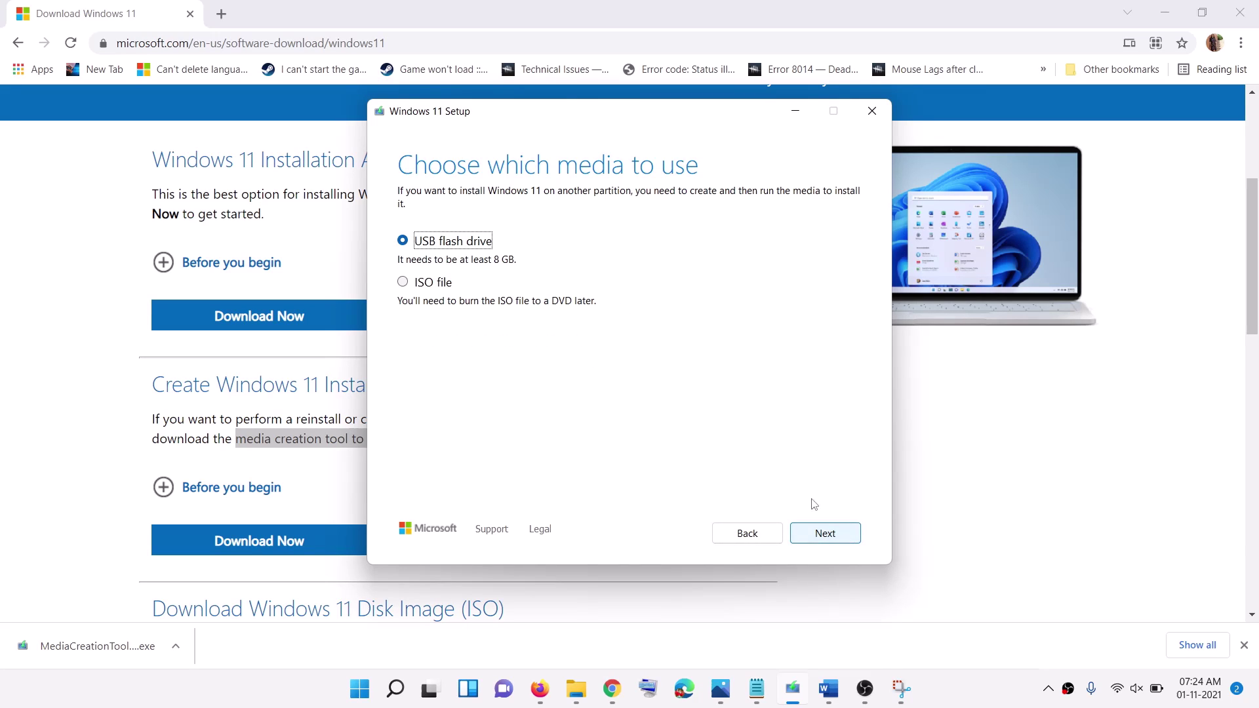
- Choose the ISO file option and save the Windows ISO to the Desktop
click(439, 285)
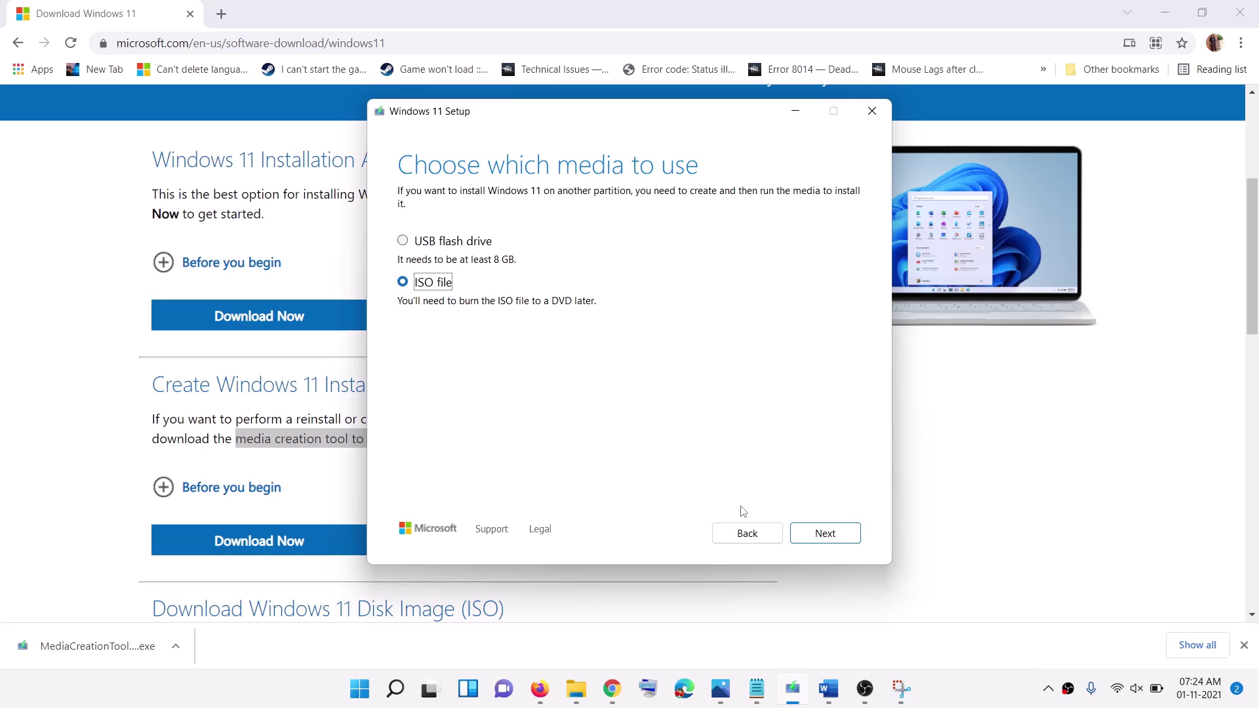
click(833, 538)
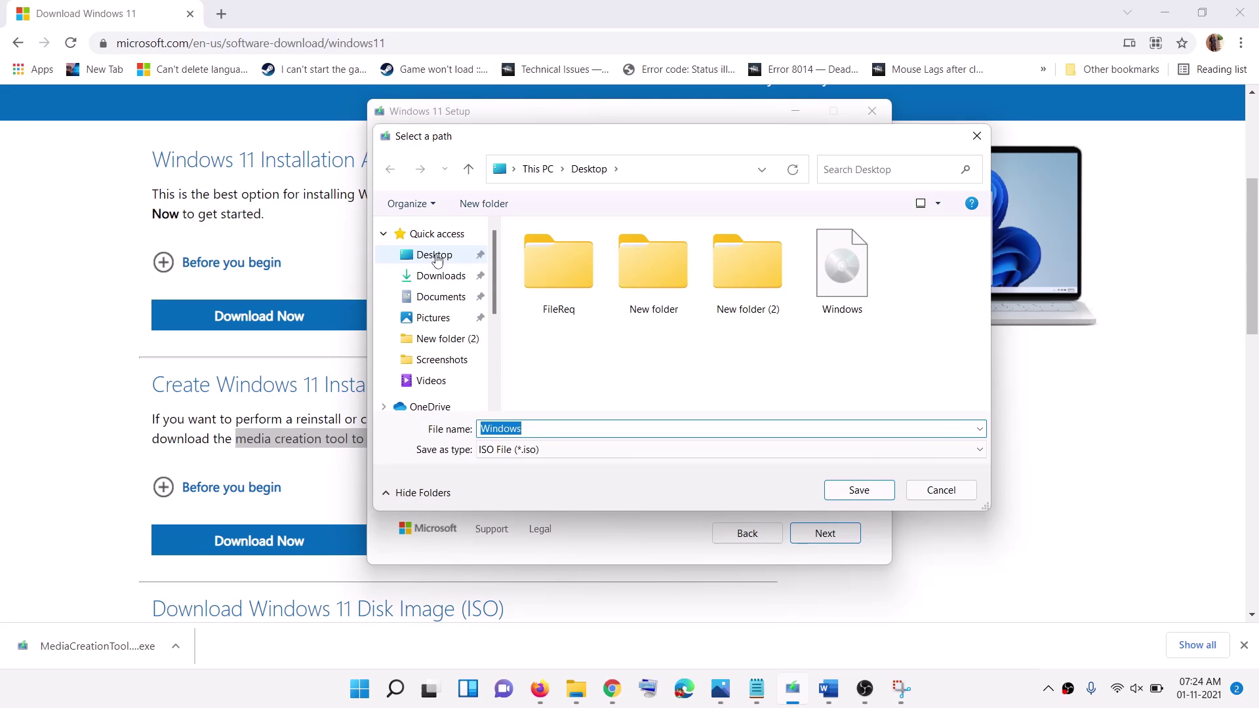
click(434, 255)
click(856, 492)
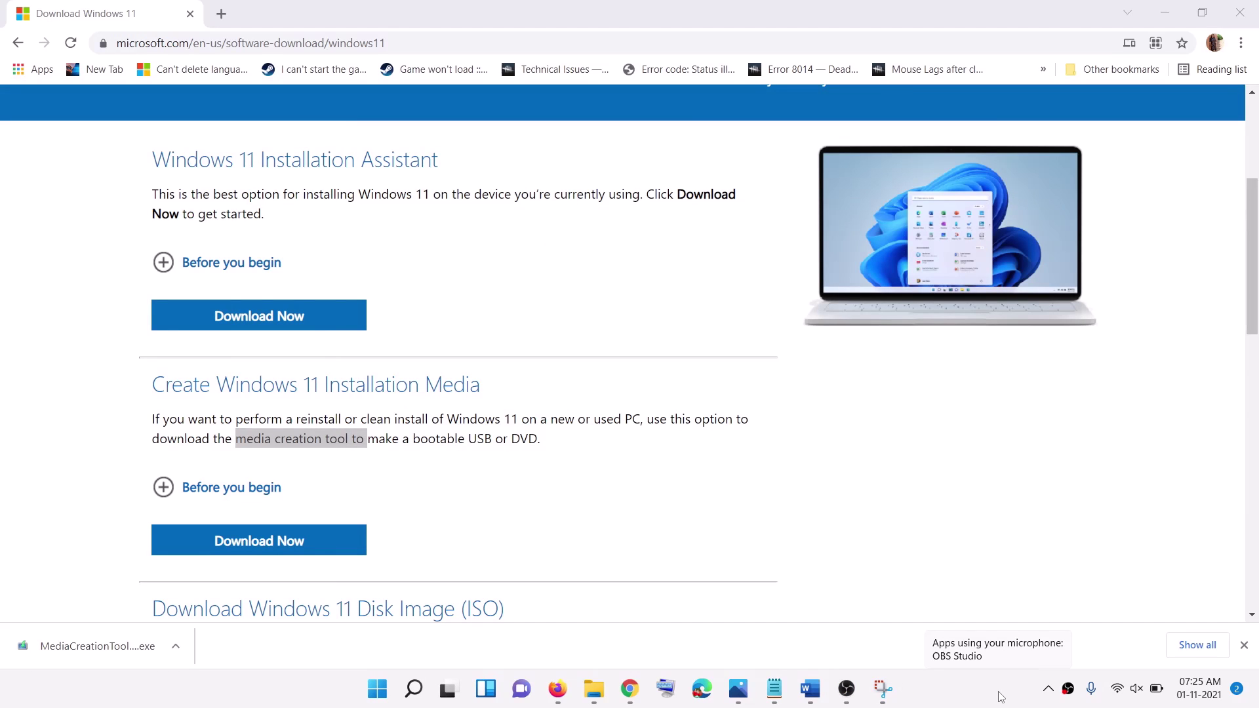
- Mount the Windows ISO from the Desktop and launch its setup, allowing it in User Account Control
key(super+d)
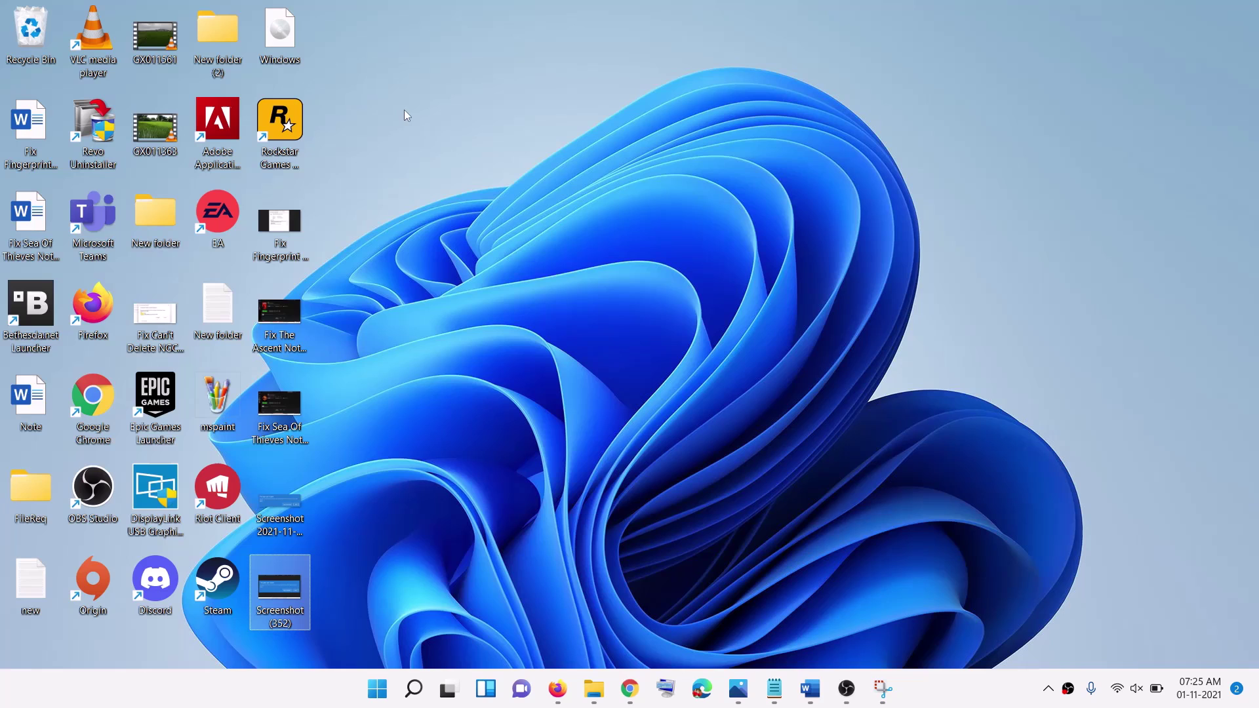
click(282, 39)
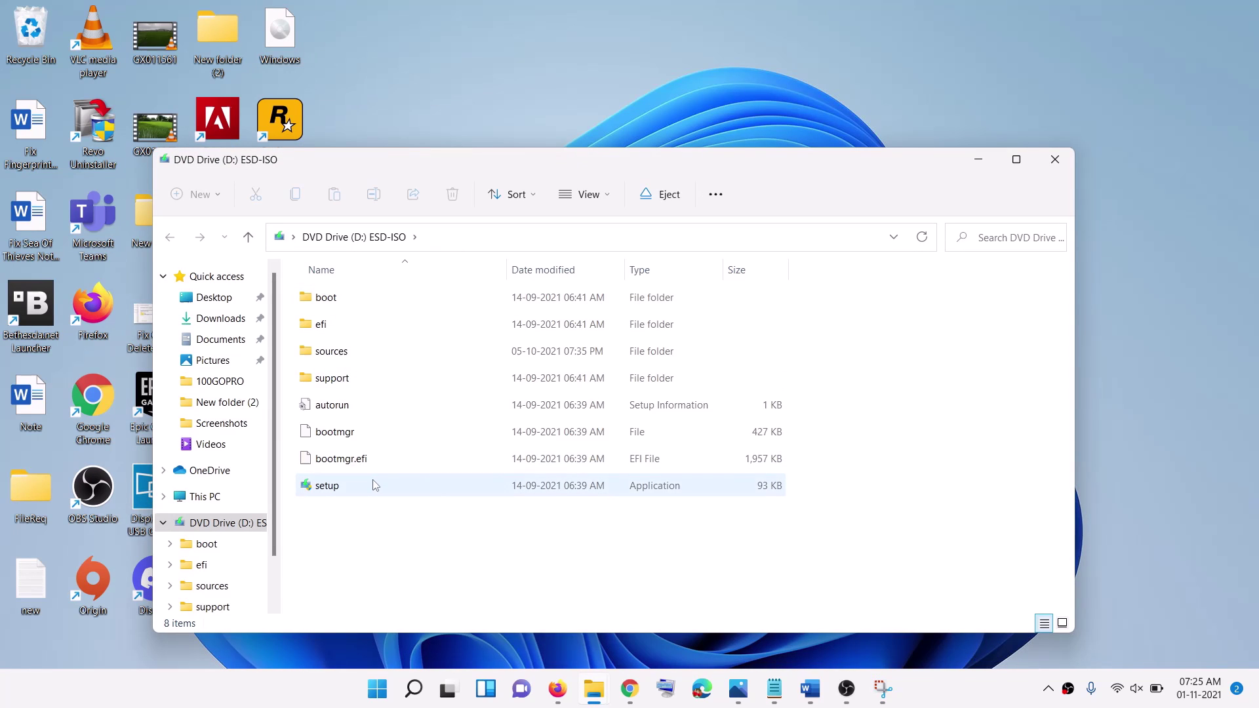
click(372, 485)
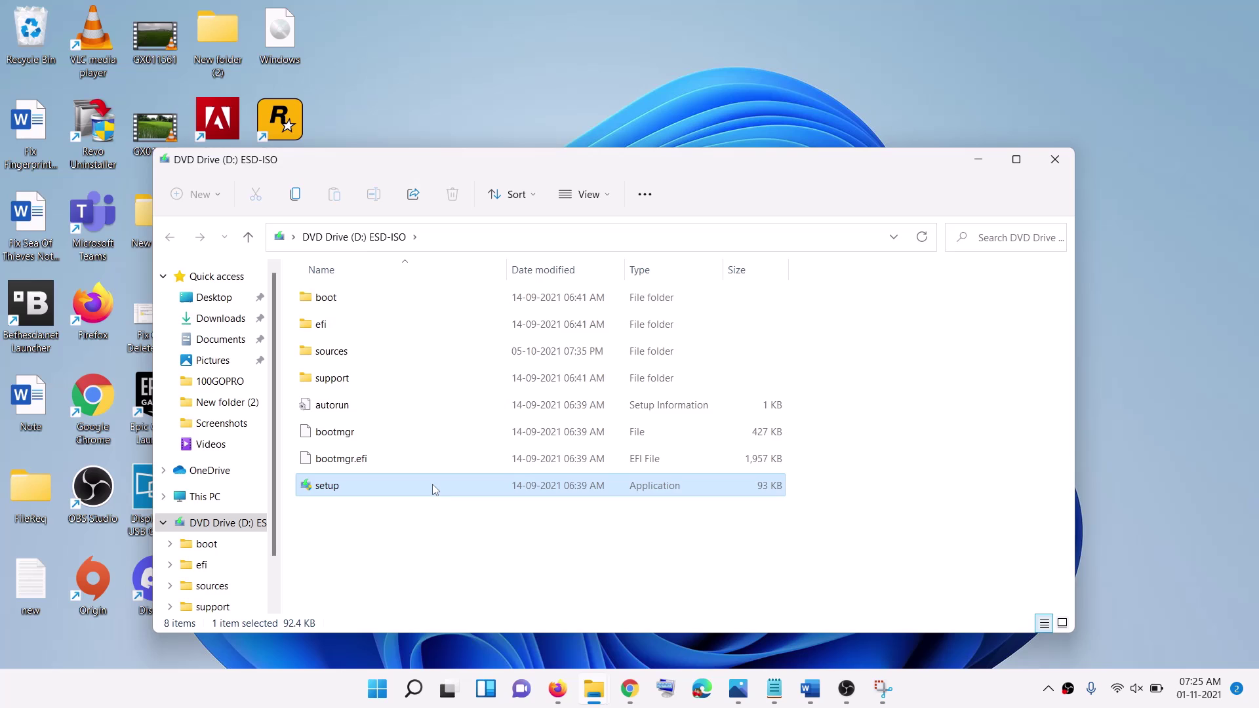
double_click(432, 485)
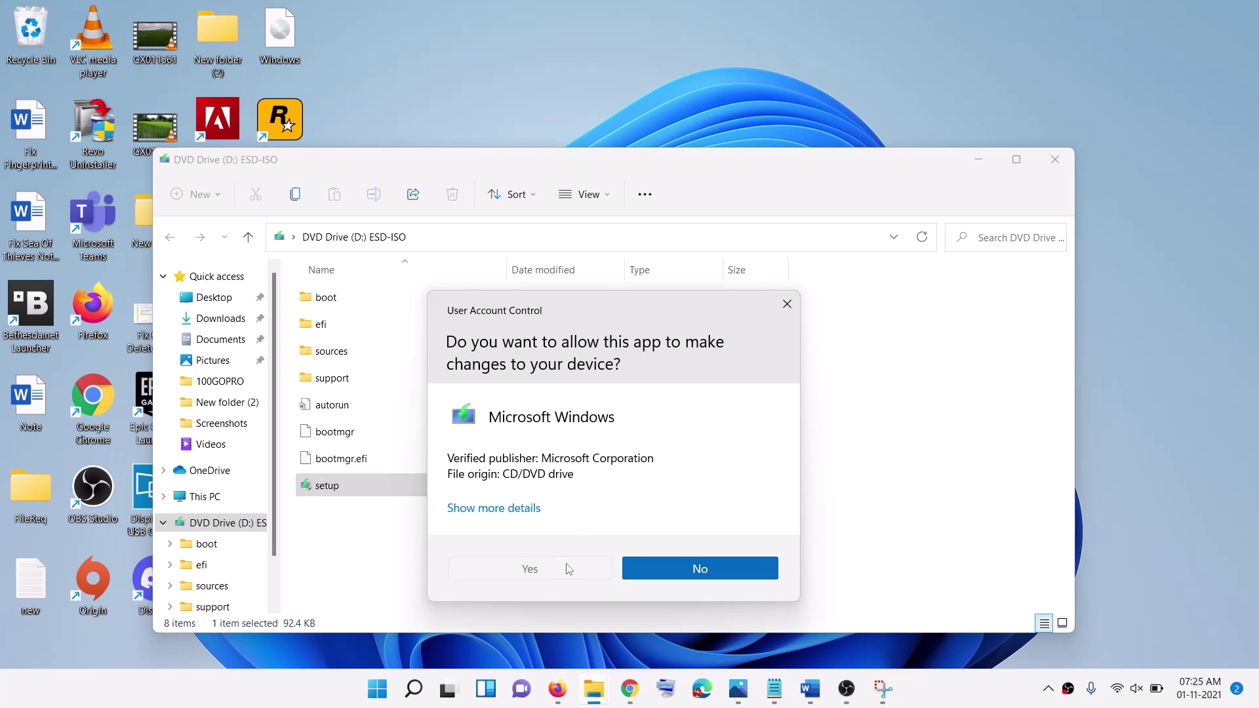
click(566, 569)
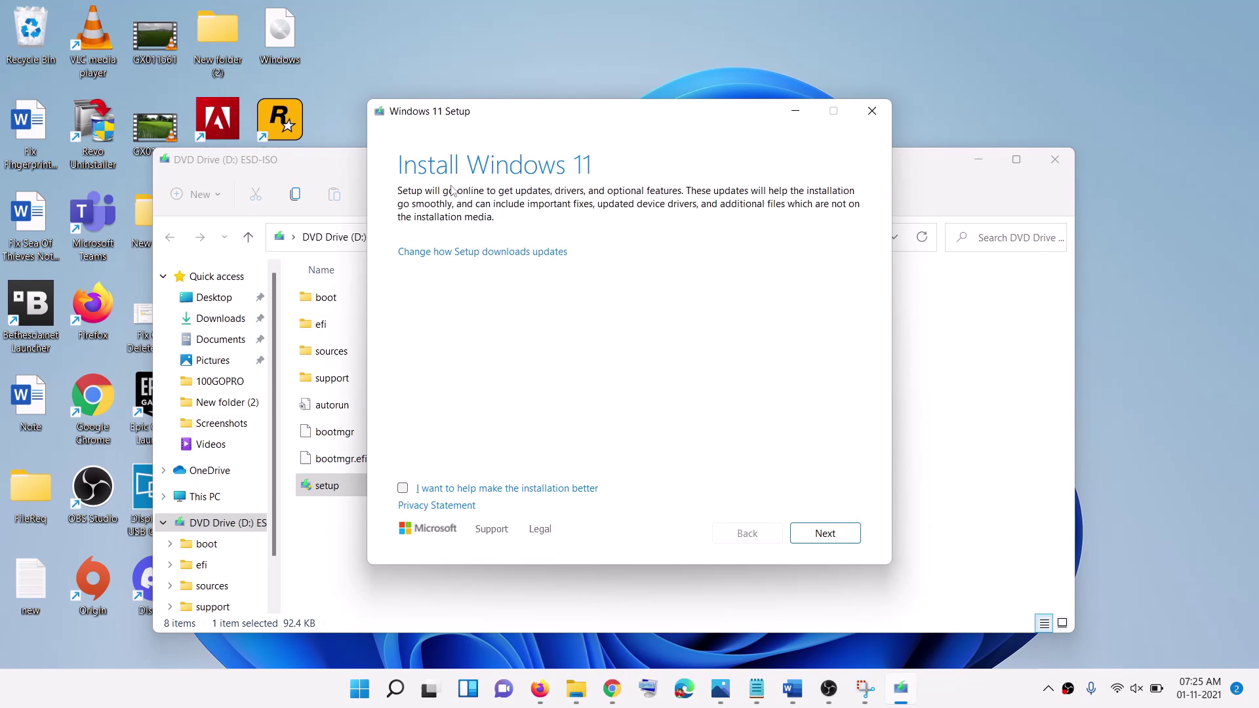
- Proceed past the Install Windows 11 page and bring the Word notes forward
click(847, 542)
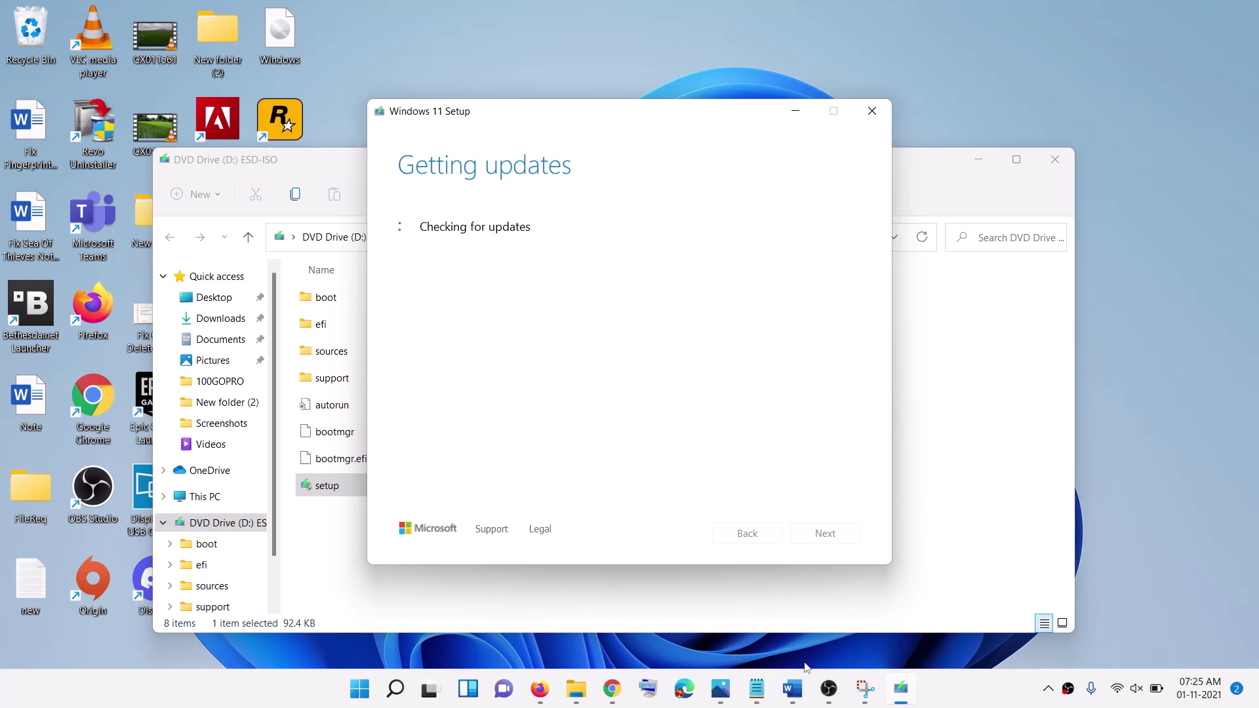
click(793, 689)
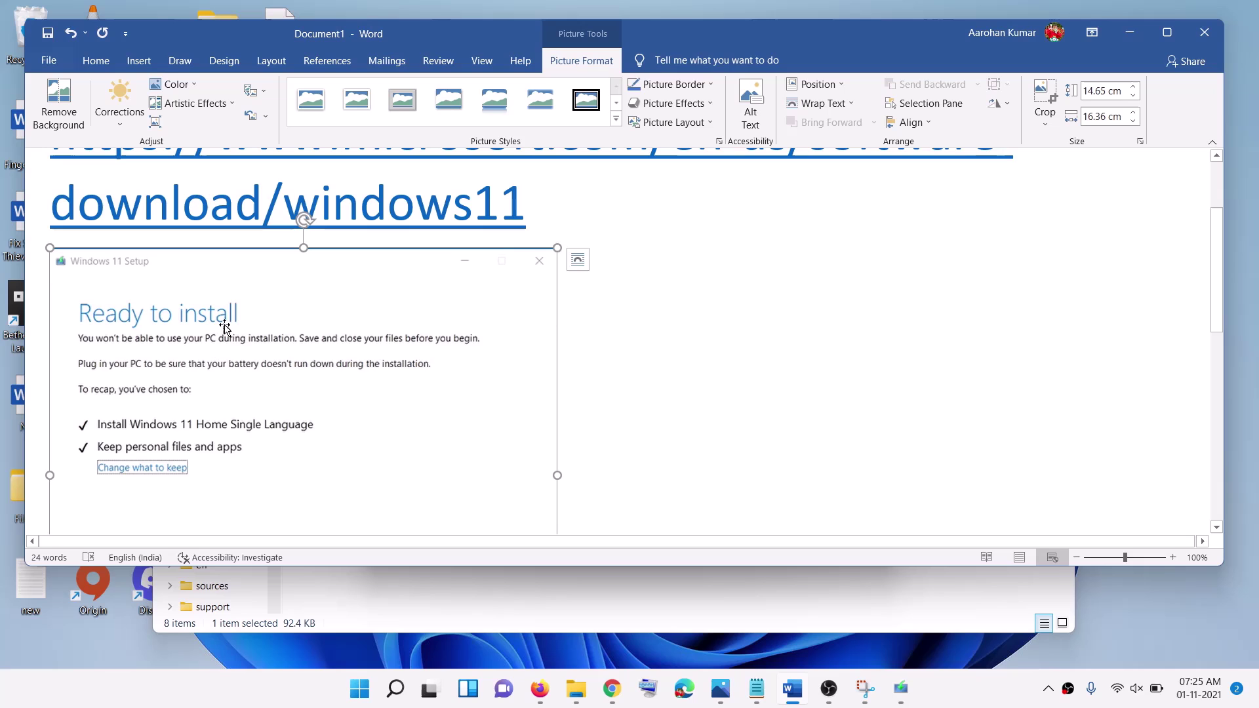
- Maximize the Word notes, hide the Snipping Tool window, and select the red get-appxpackage uninstall command
click(1166, 33)
scroll(413, 303, down, 2)
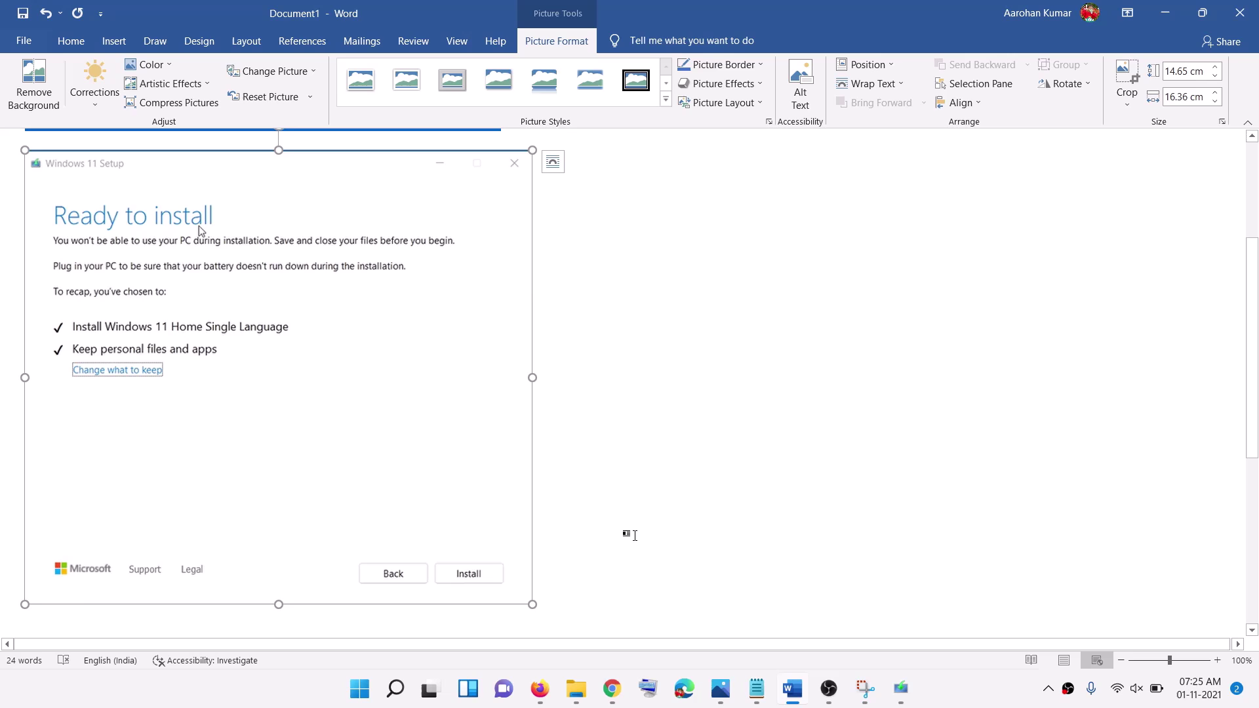
click(865, 688)
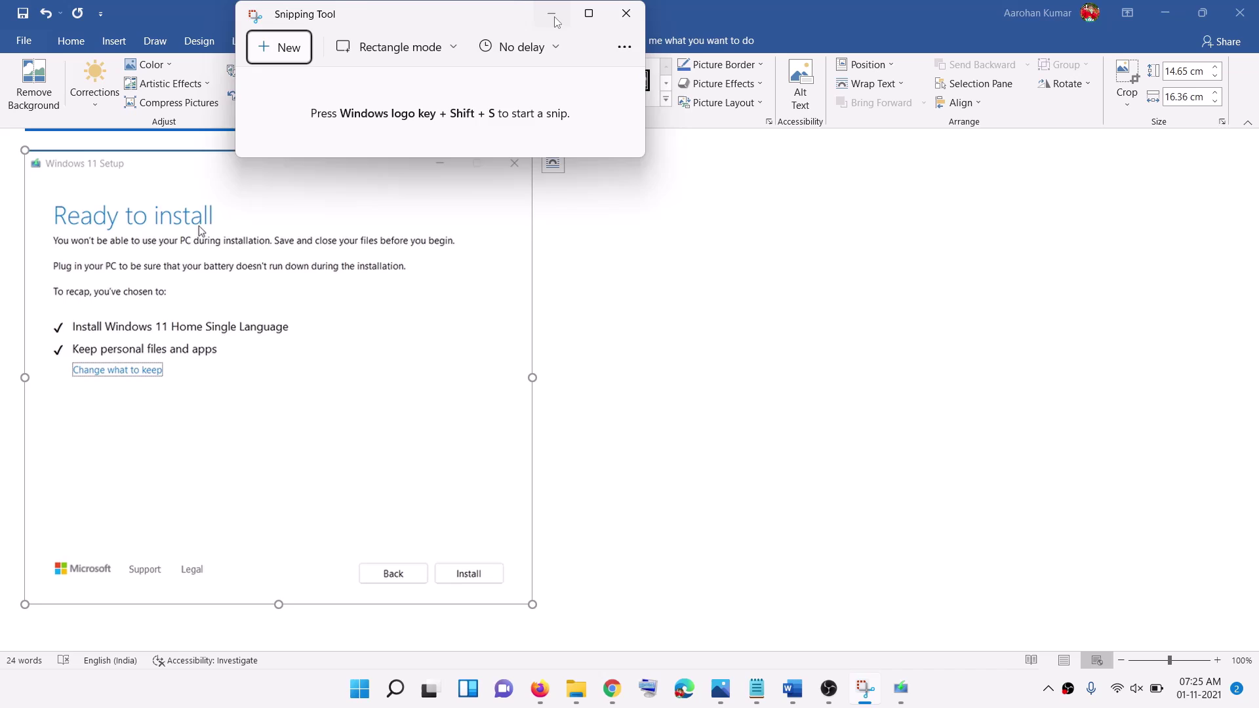
click(552, 15)
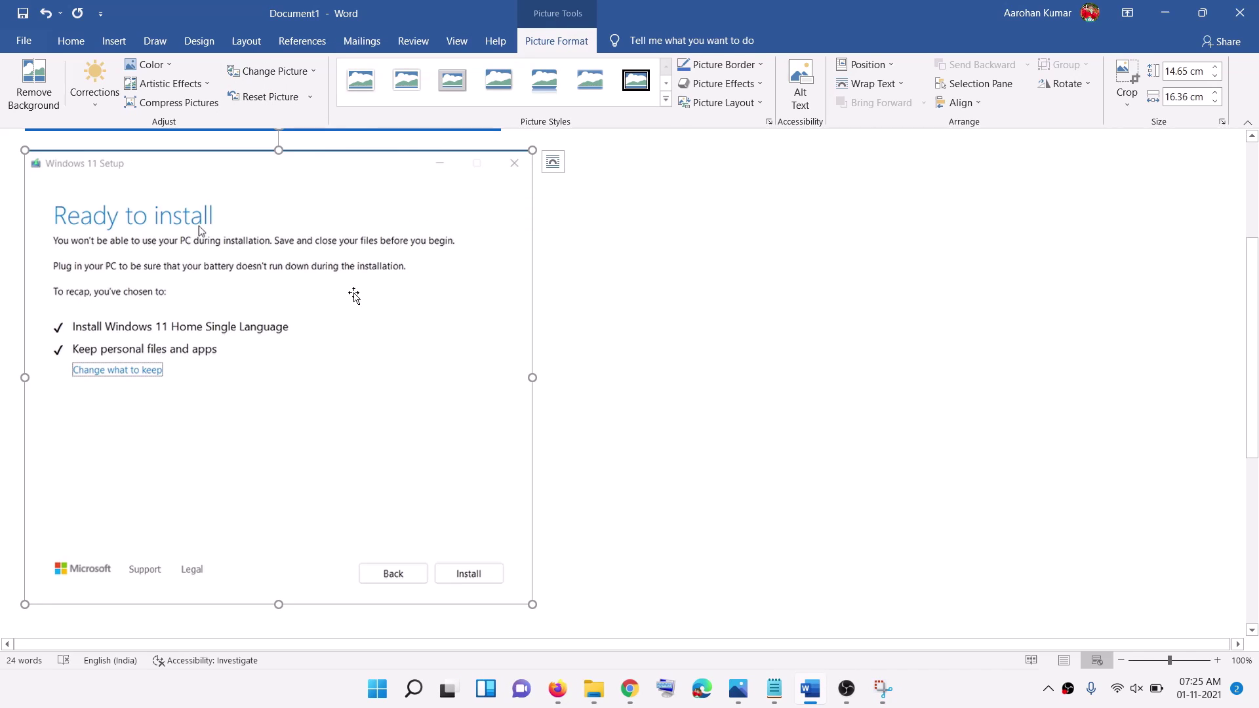
scroll(354, 295, down, 3)
scroll(354, 296, down, 3)
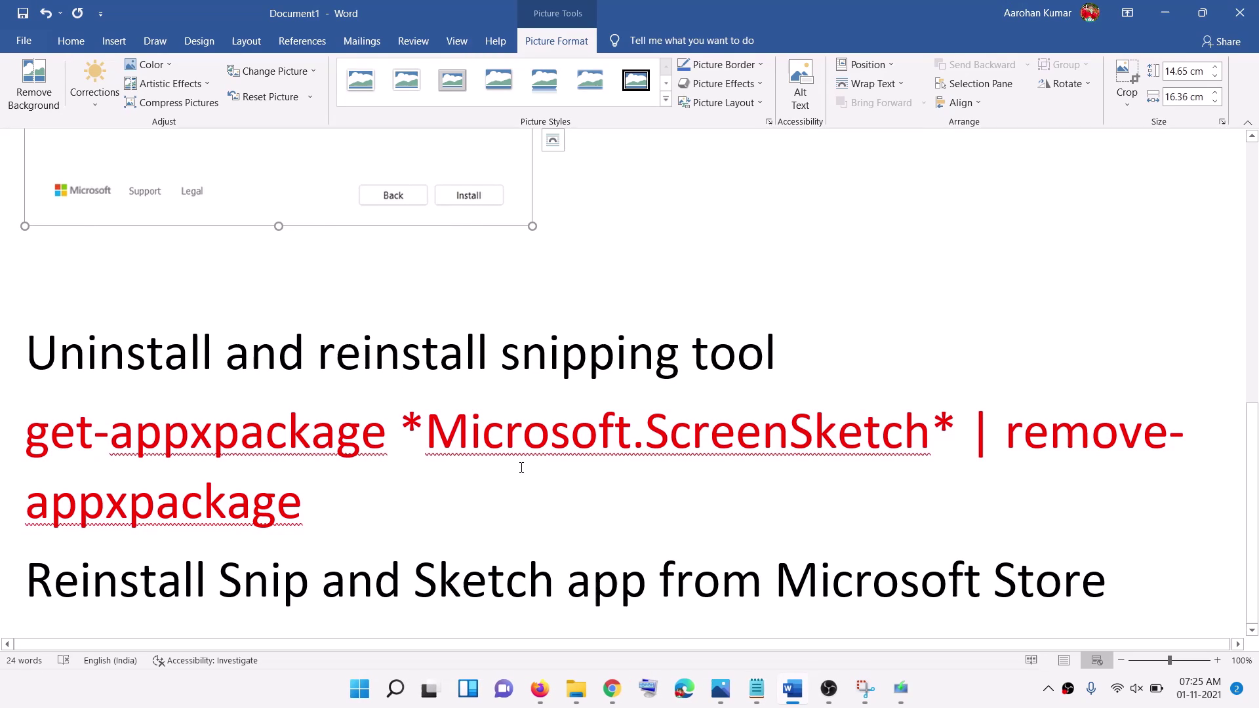
drag(347, 513, 29, 434)
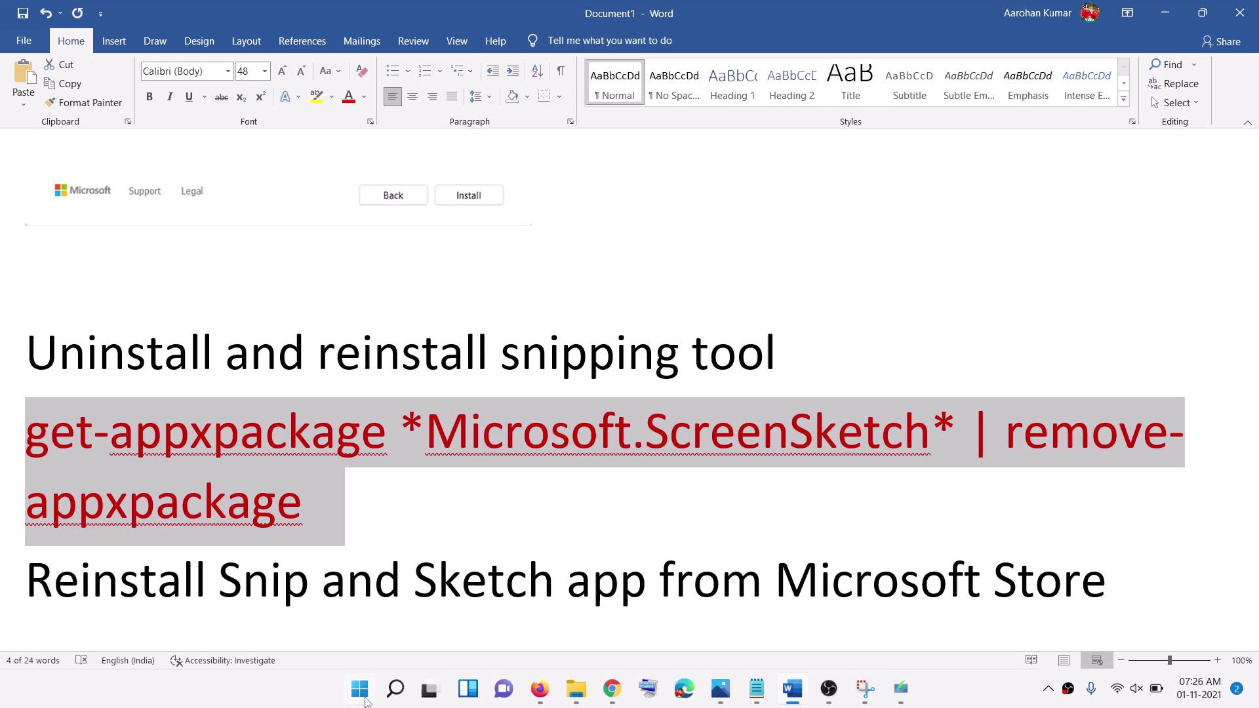
- Start PowerShell as administrator from Start search, allowing it to make changes
click(361, 692)
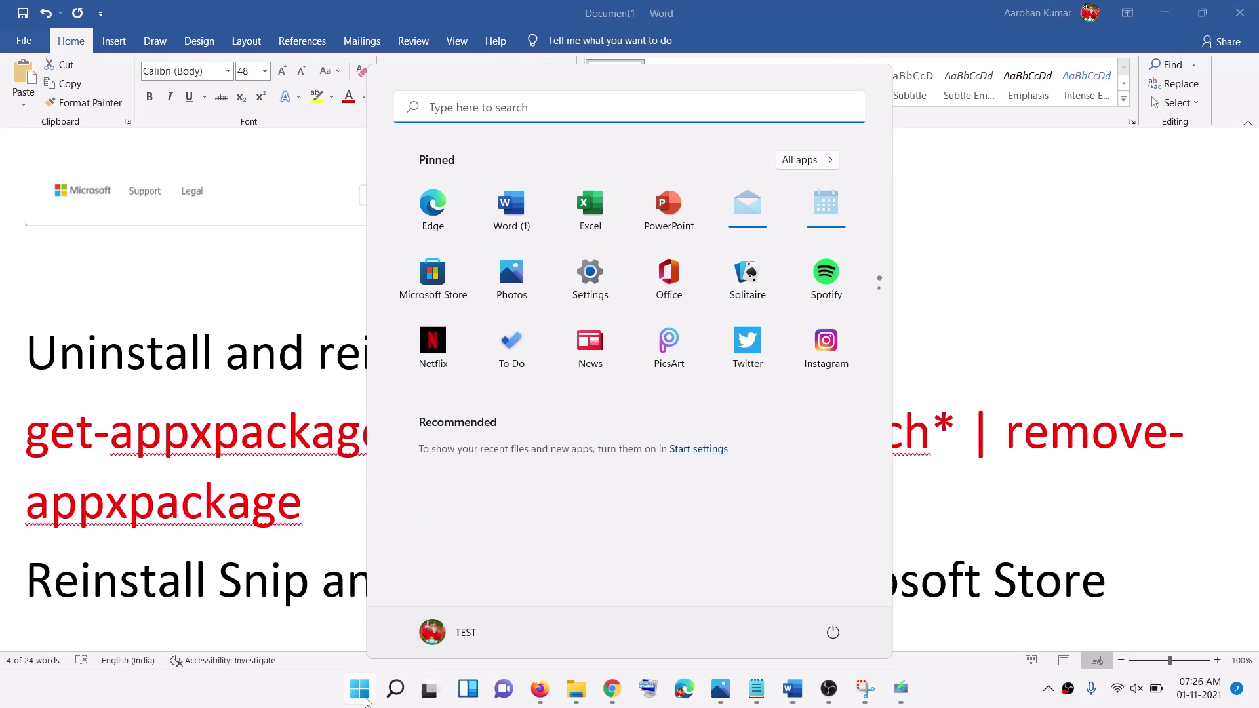
text(powershell)
right_click(496, 269)
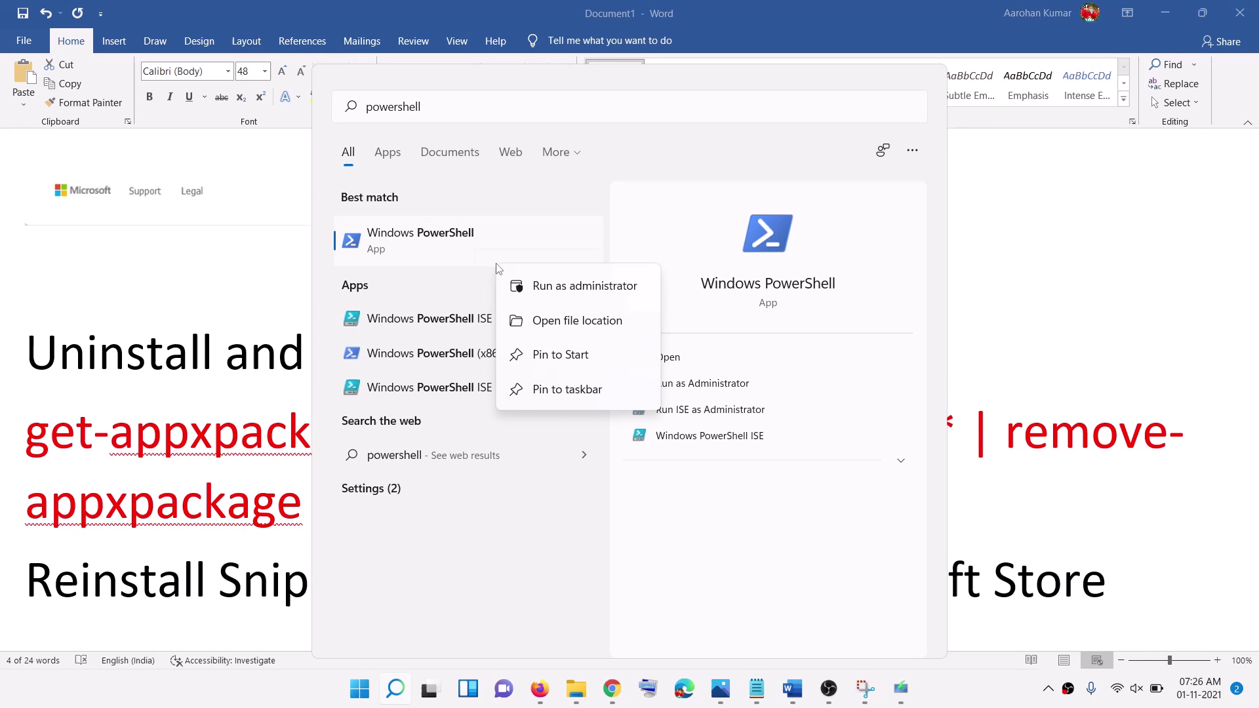
click(551, 286)
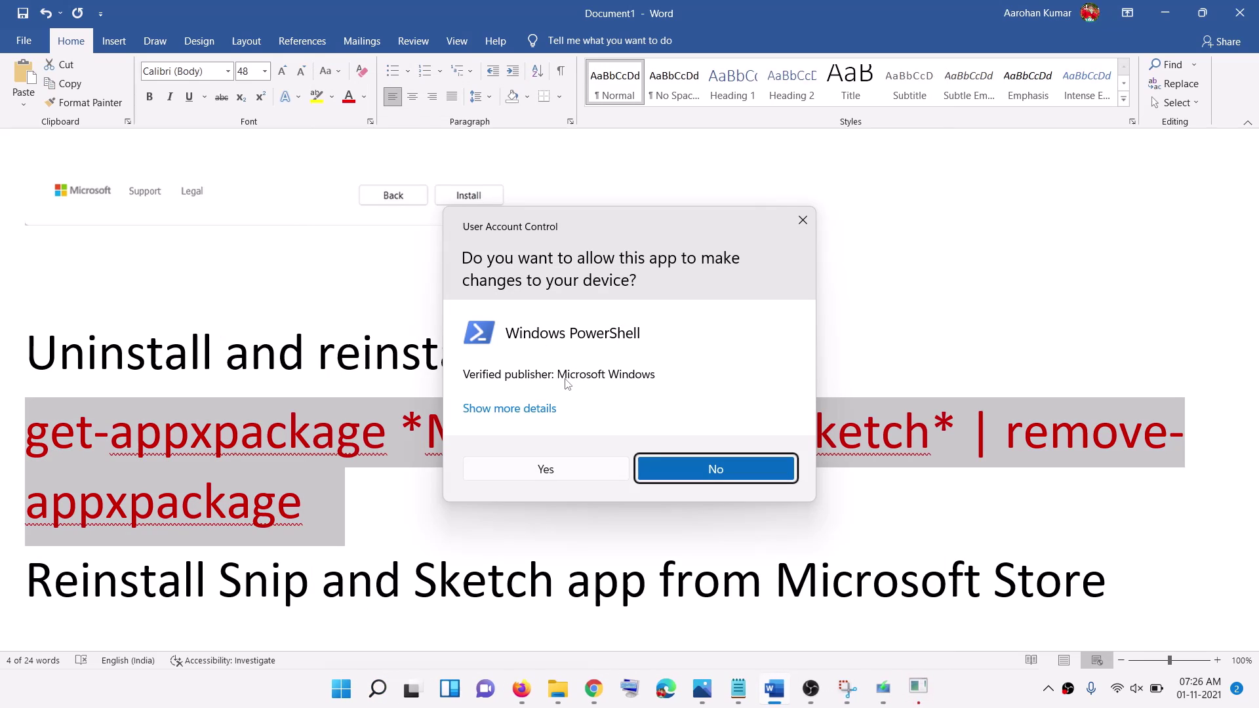
click(557, 470)
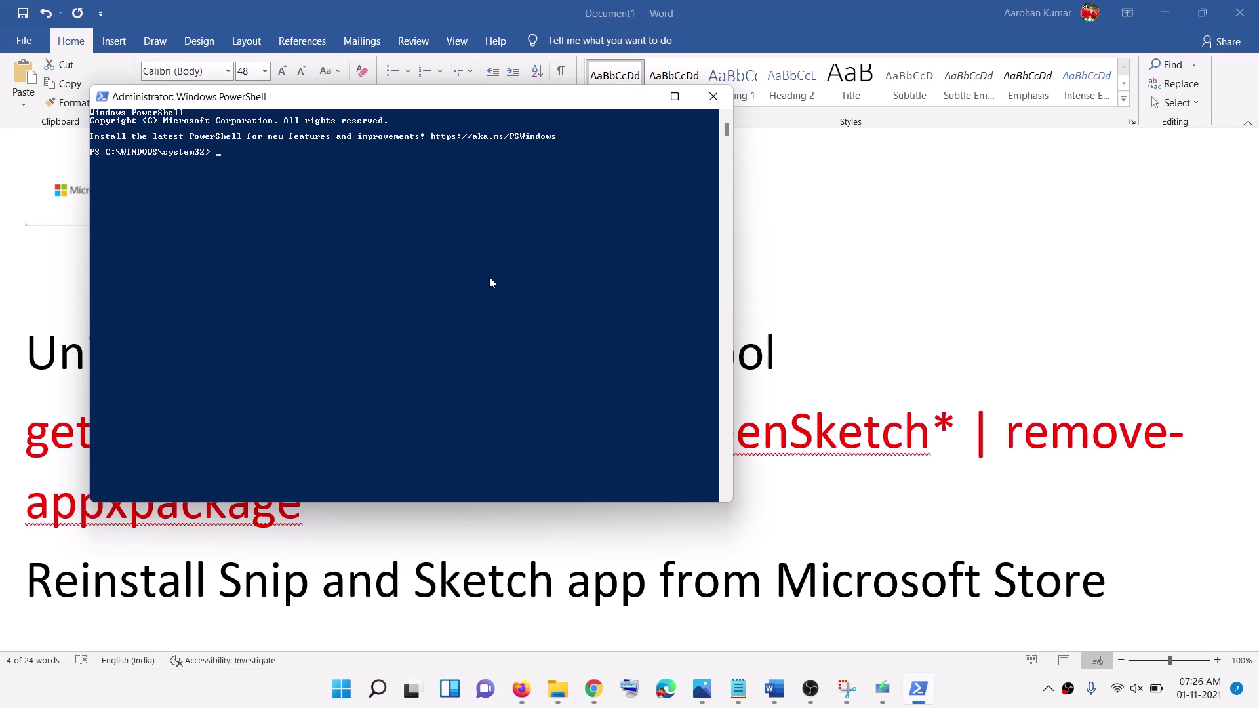
- Paste and run the Microsoft.ScreenSketch removal command, then return to the Word notes
right_click(488, 276)
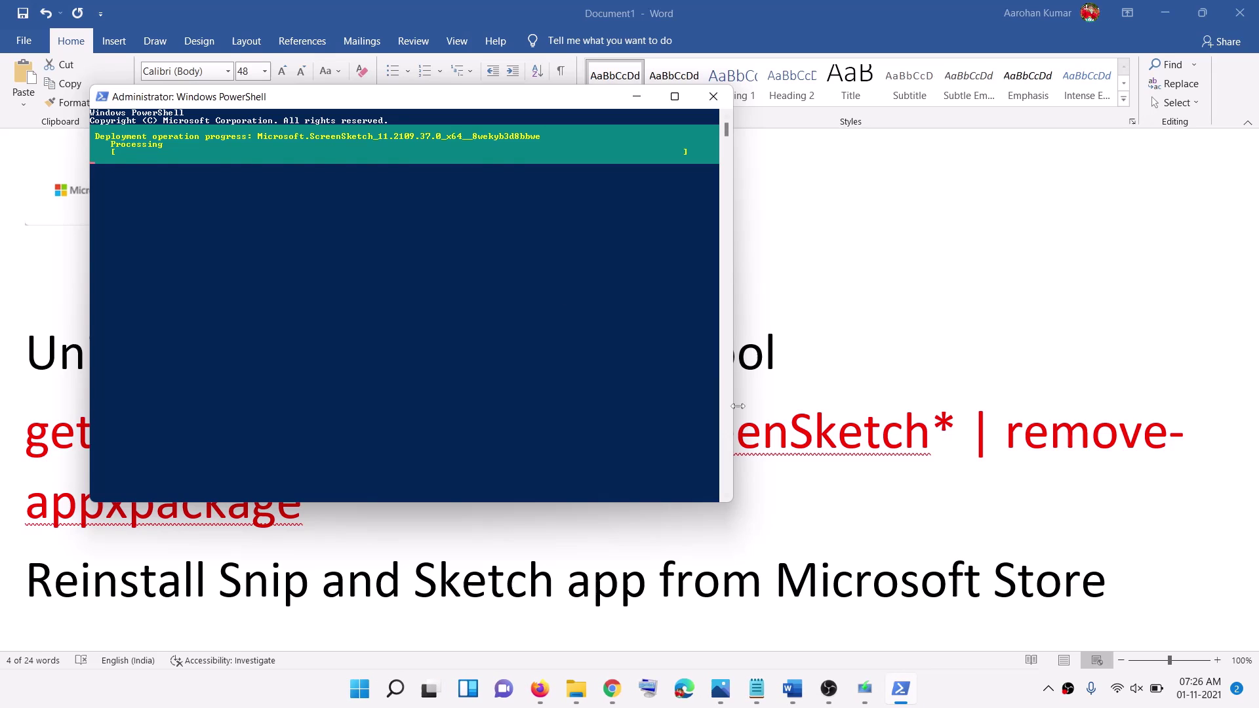
key(alt+Tab)
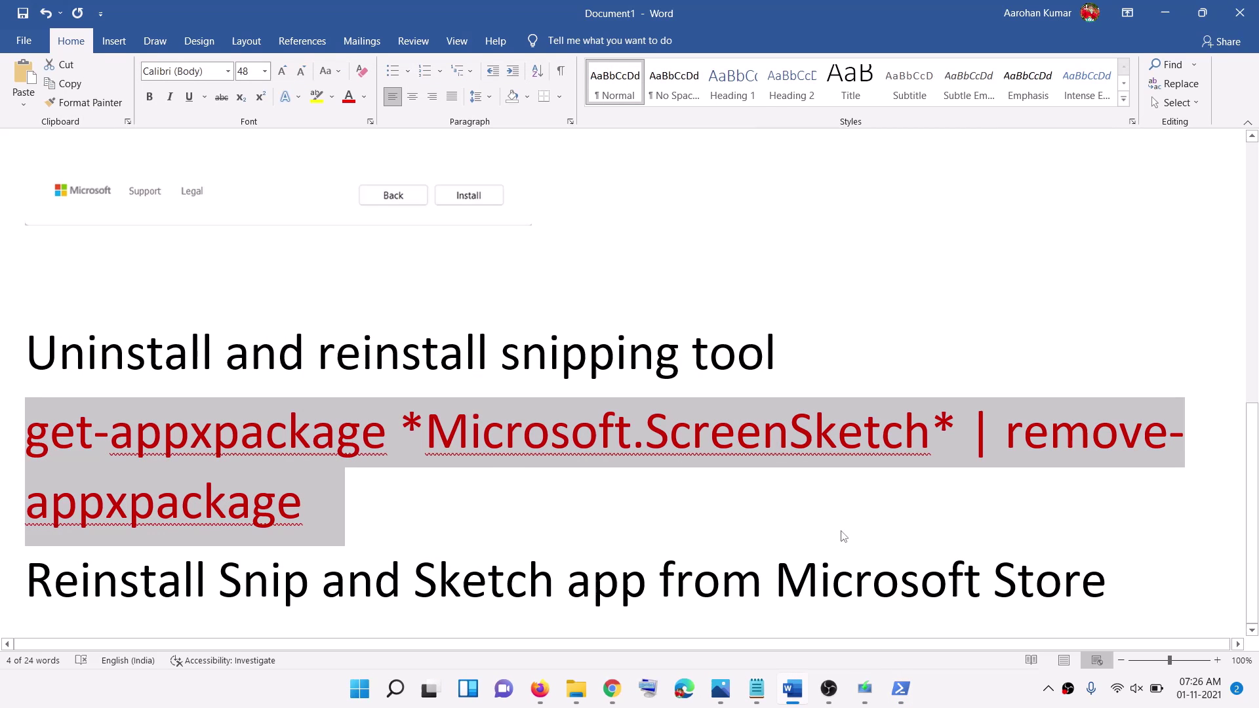
click(945, 697)
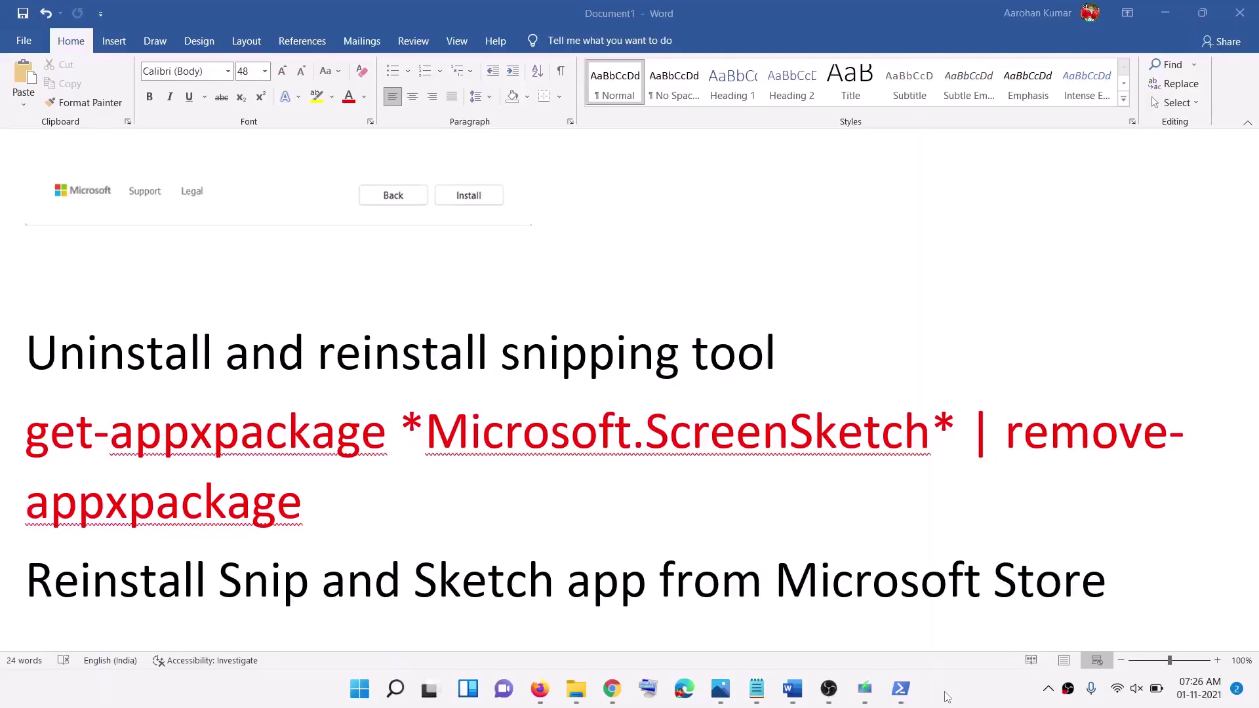
- Launch Microsoft Store from Start search and begin a Store search for snipping
click(362, 691)
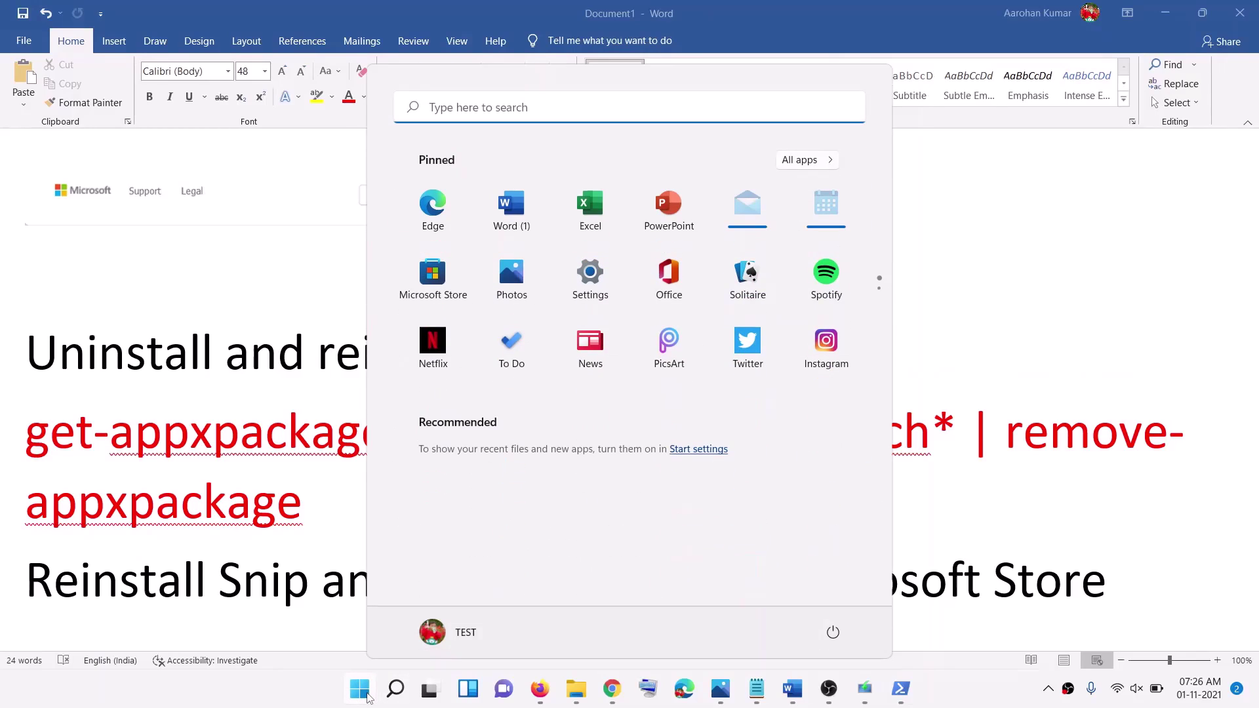
text(store)
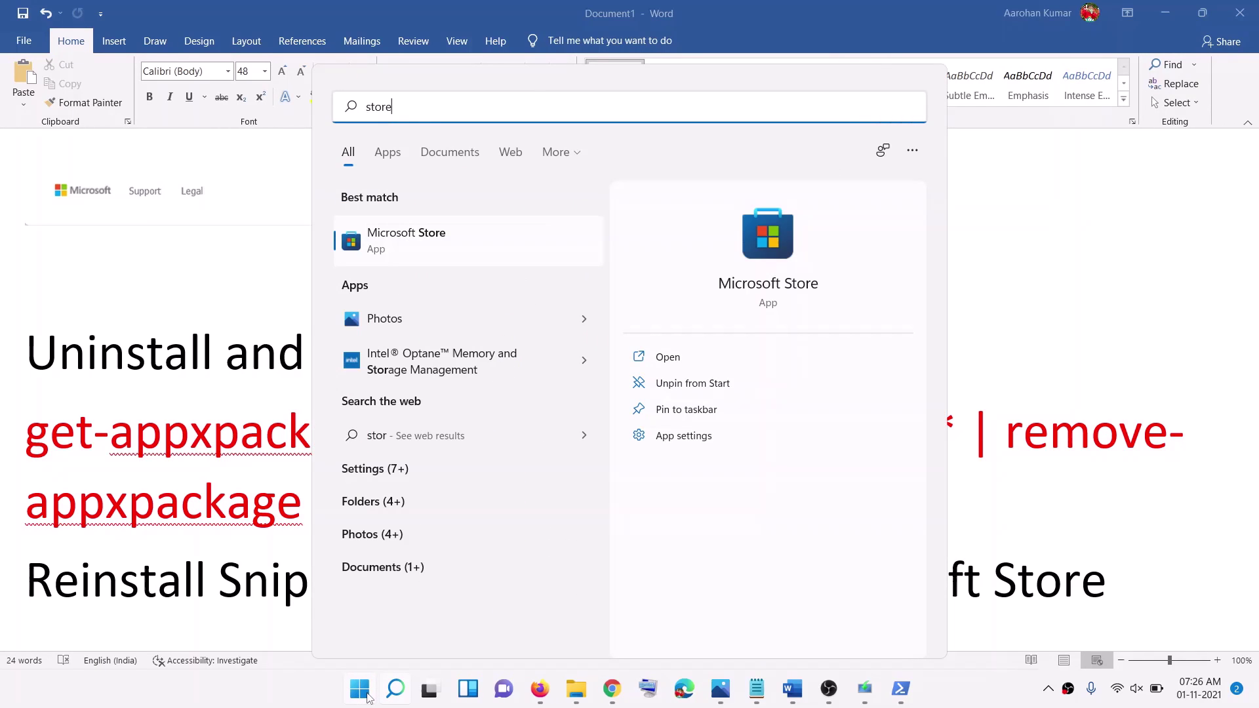
key(Return)
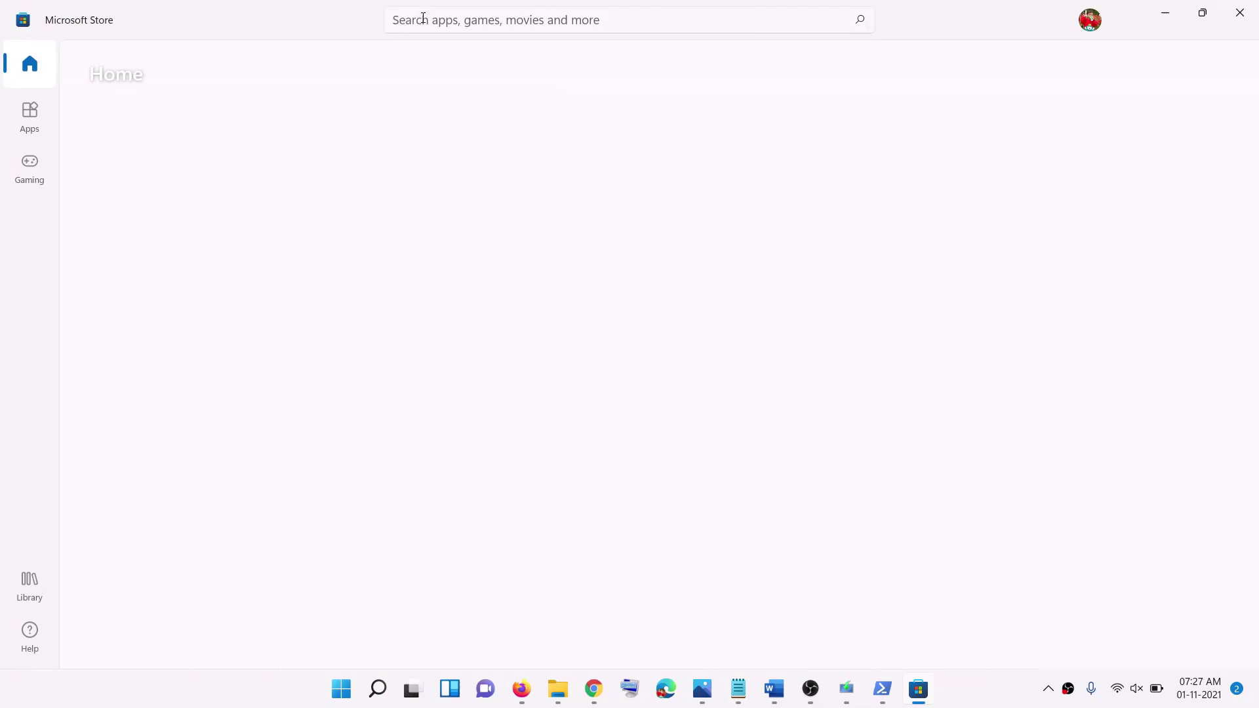
click(423, 19)
text(snip)
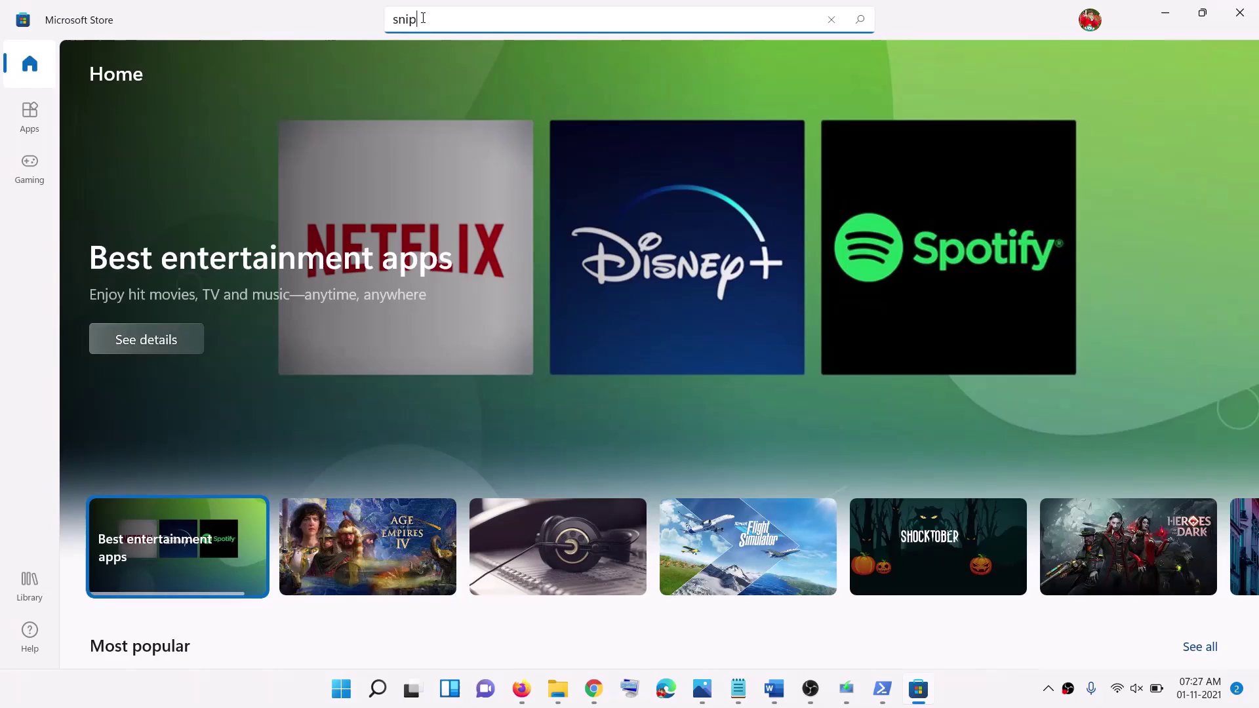
text(ping)
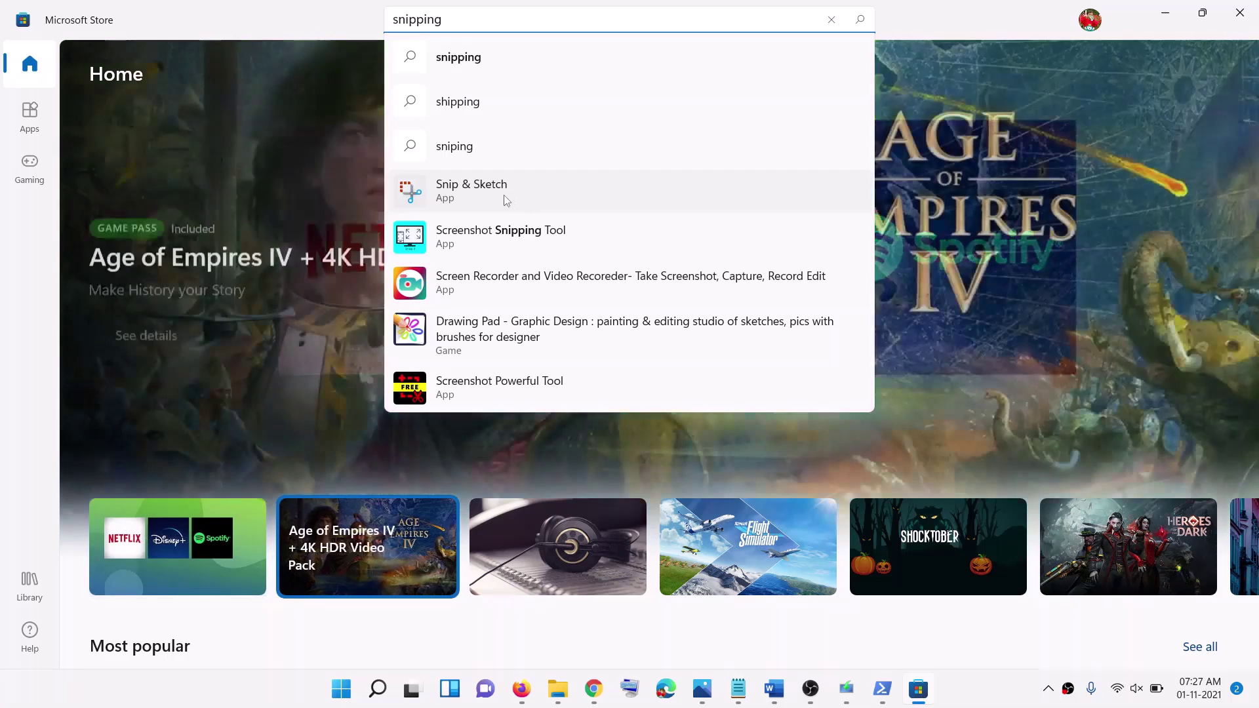
- Install Snip & Sketch from its Store listing and launch it
click(503, 195)
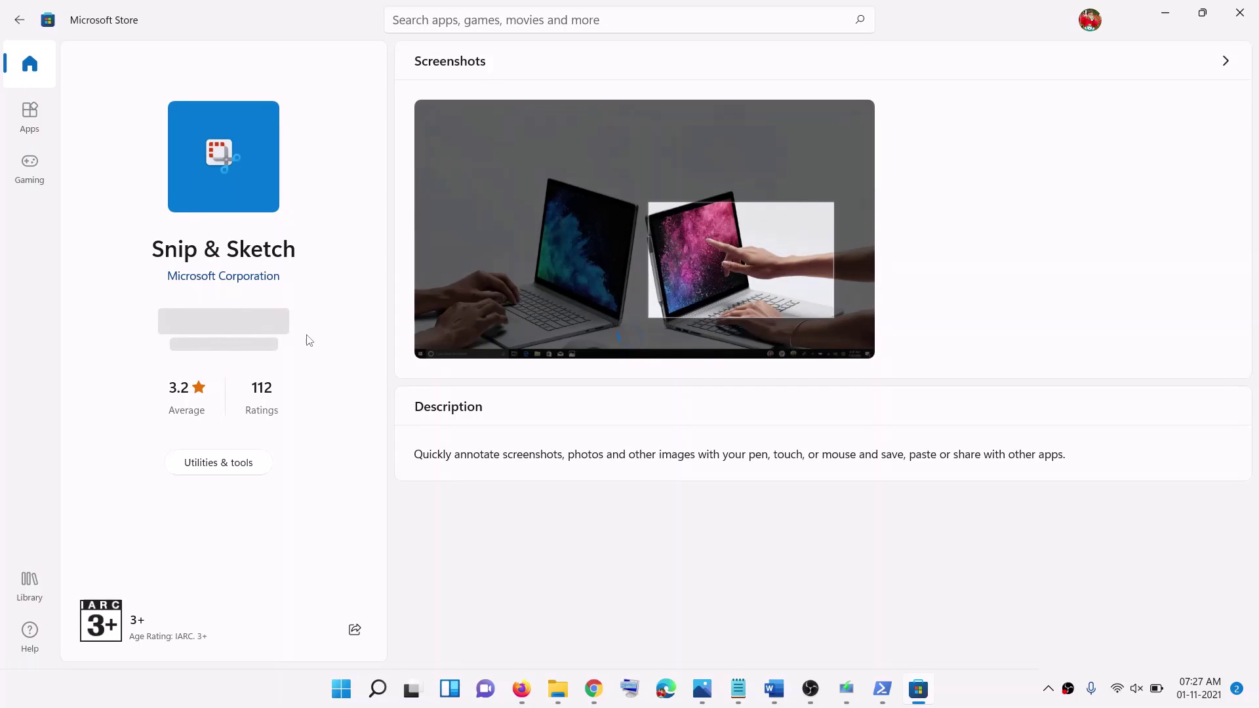
click(230, 316)
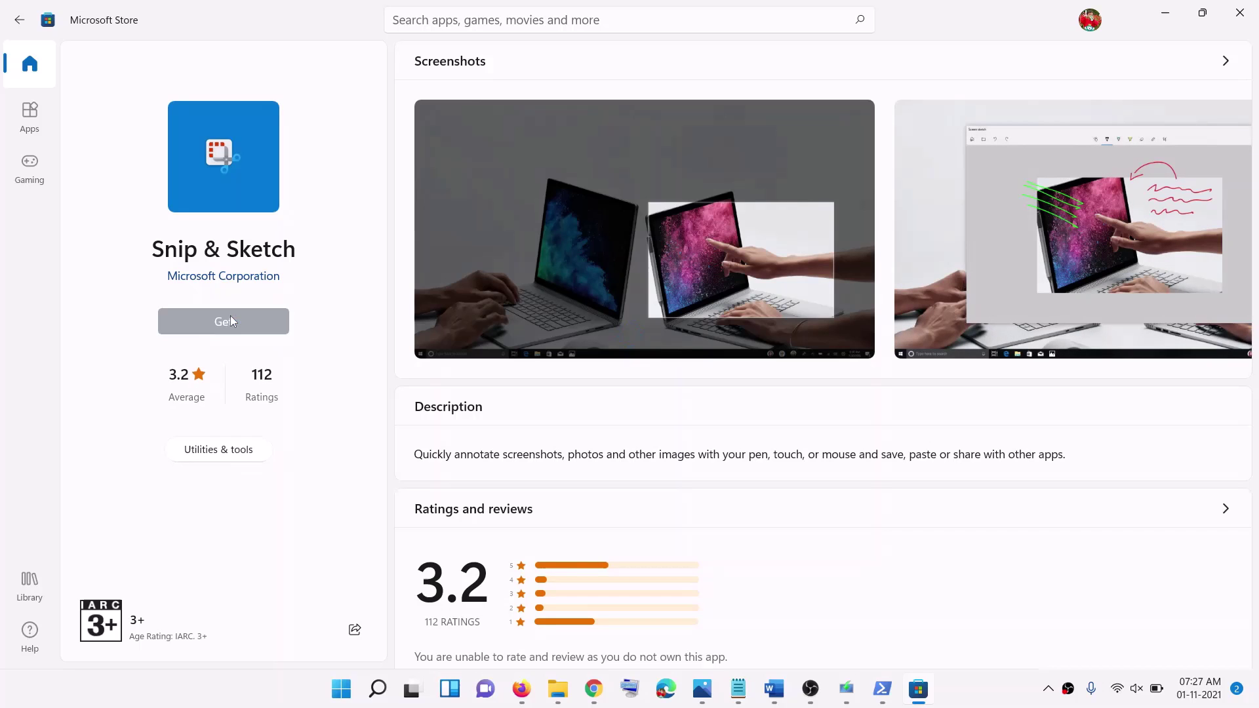
mouse_move(645, 228)
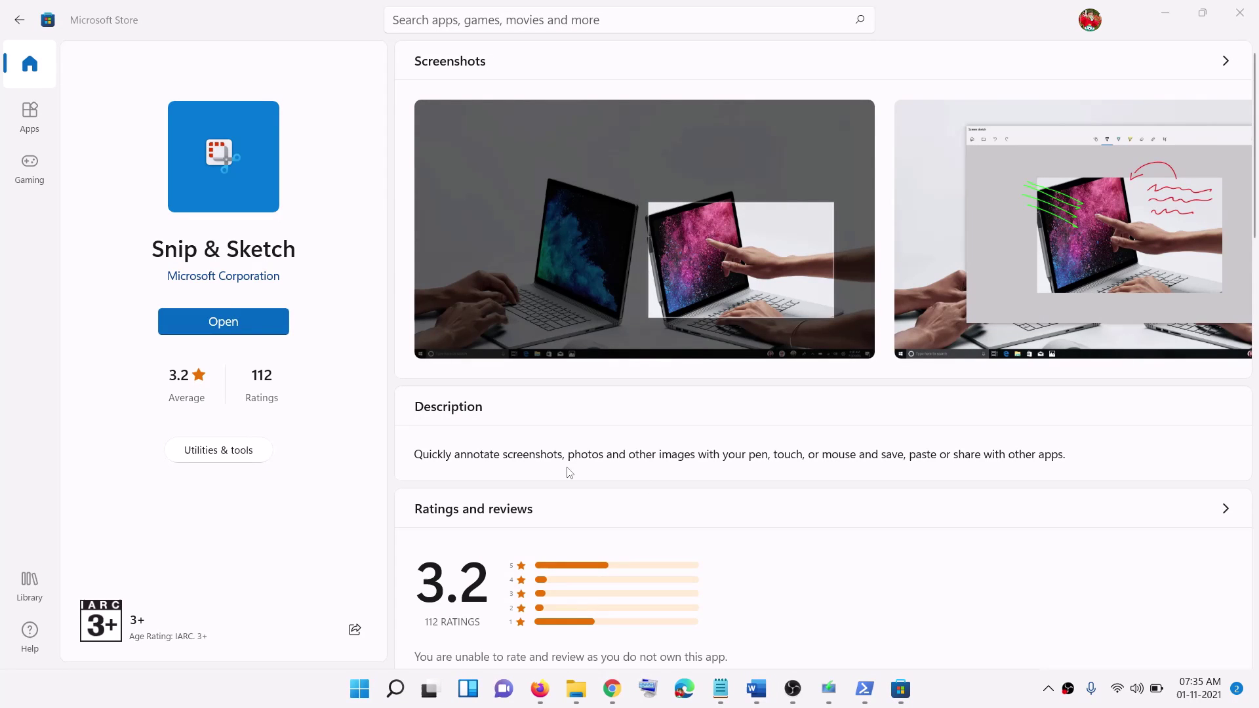
click(282, 316)
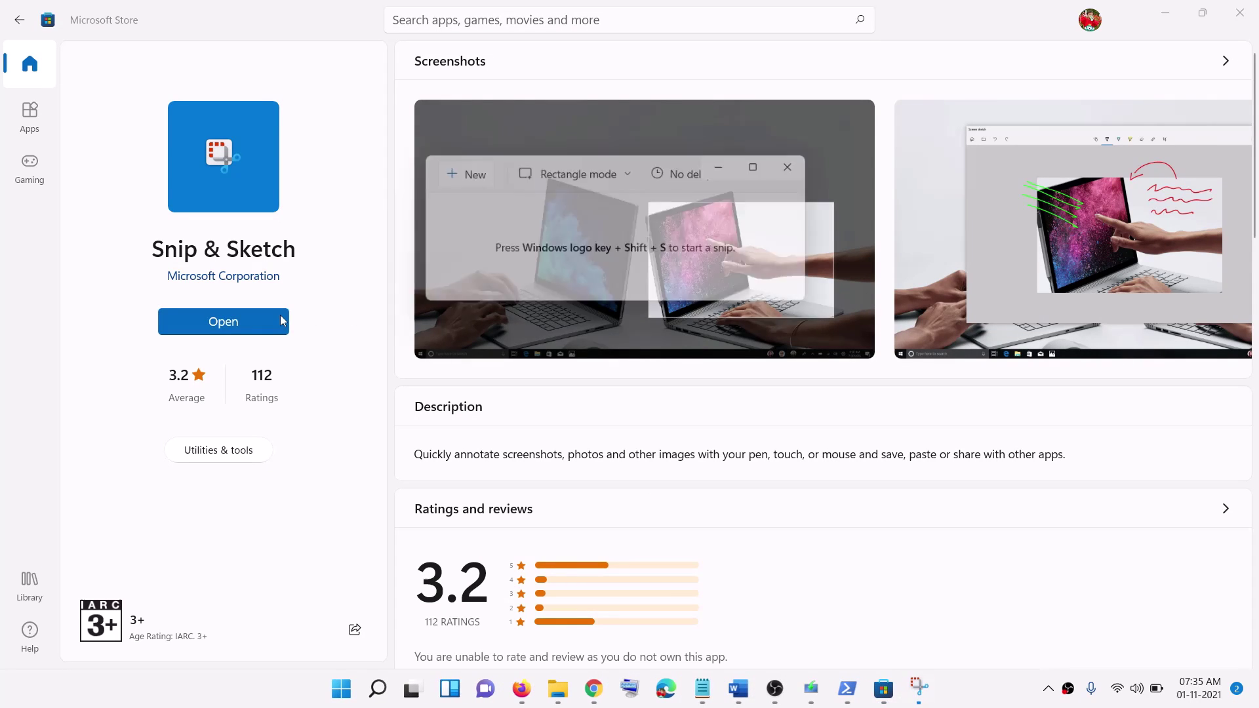
- Capture a new rectangular snip covering most of the Store page
click(461, 198)
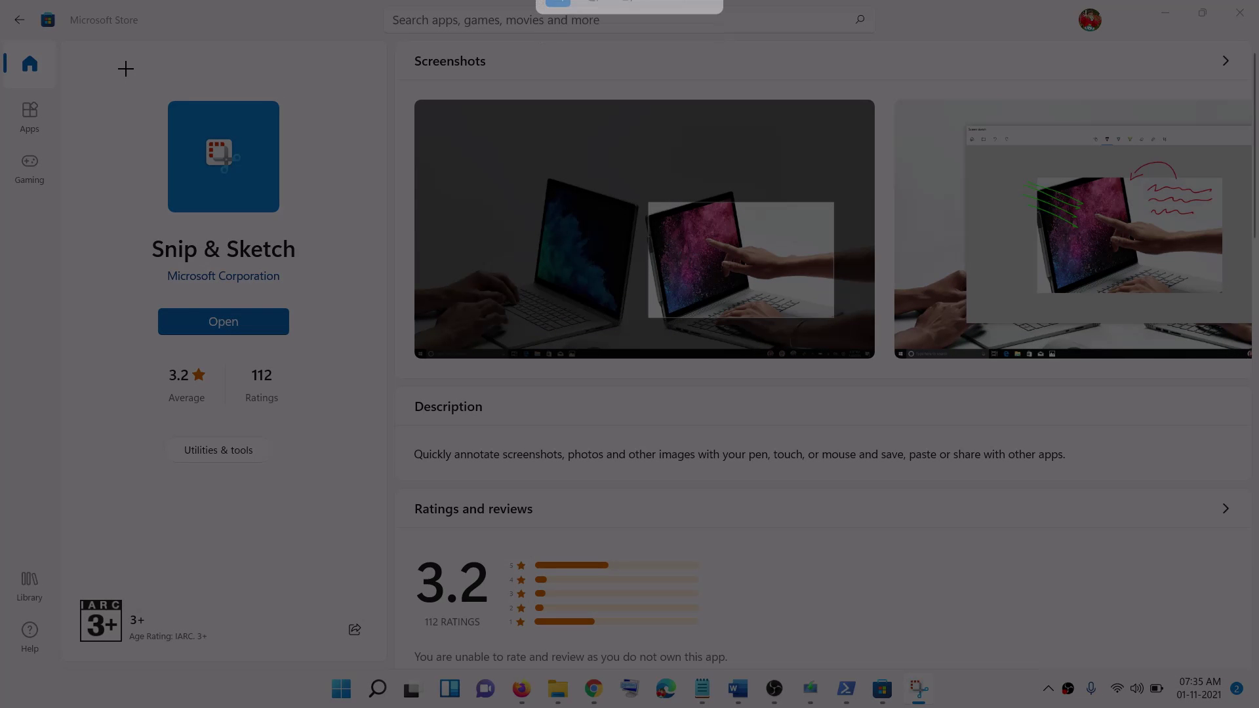
mouse_move(126, 67)
mouse_down()
mouse_move(929, 663)
mouse_move(1068, 639)
mouse_up()
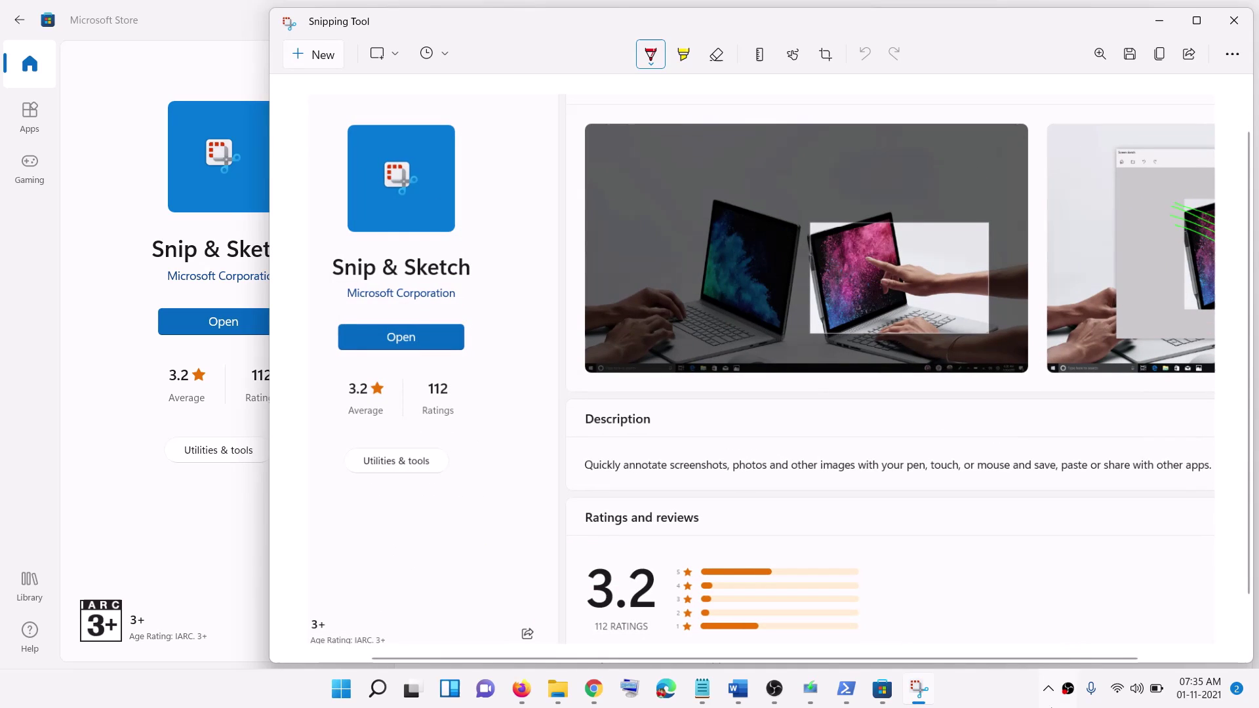